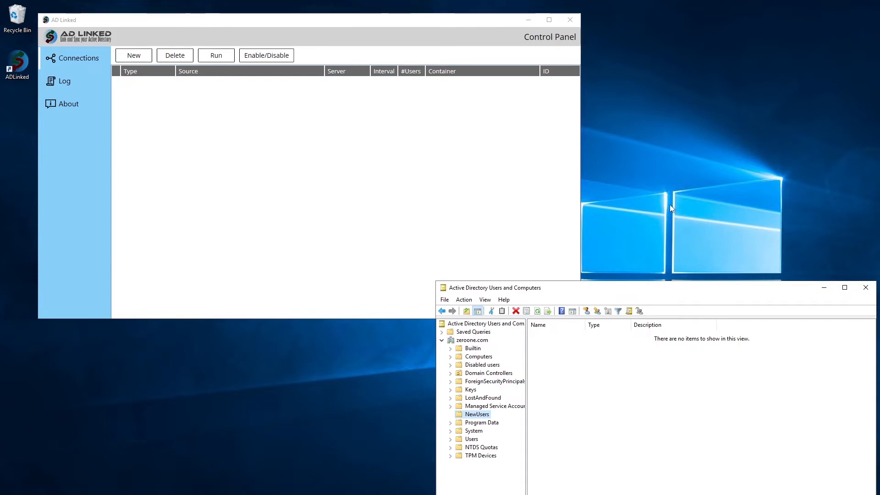
left_click(419, 27)
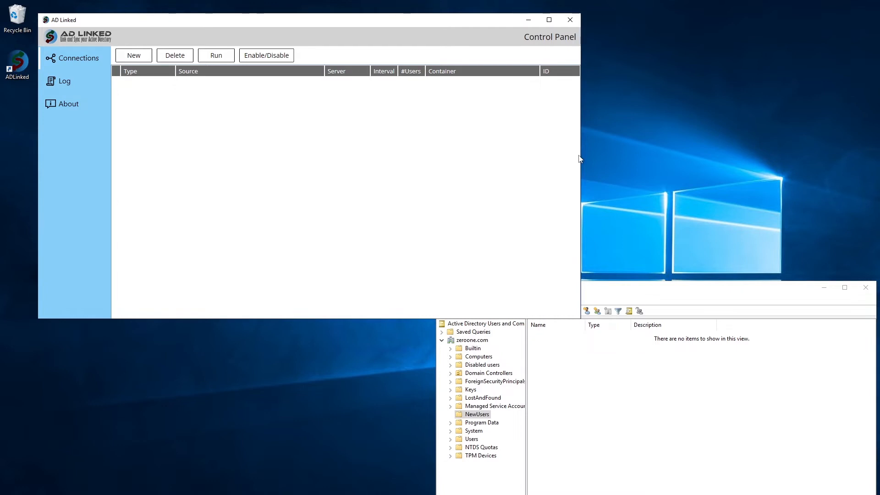
left_click(602, 293)
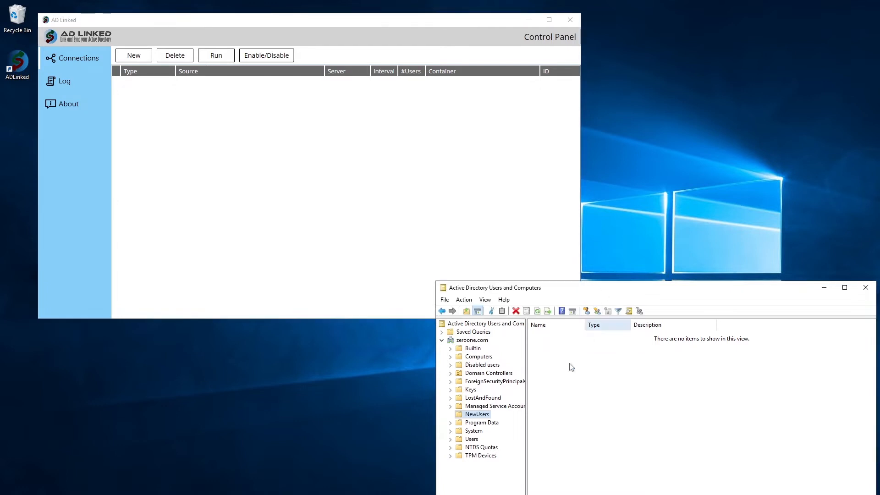
left_click(488, 415)
left_click(505, 419)
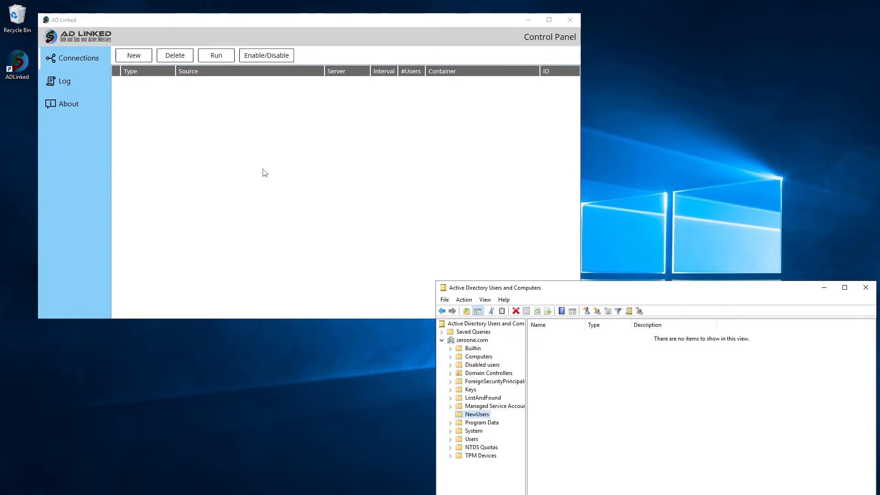
left_click(134, 55)
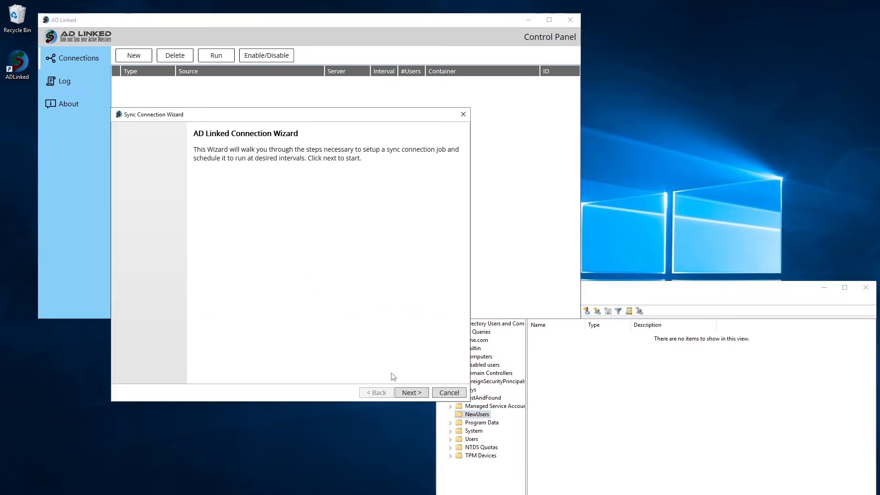
Step: Start a new sync connection and choose ADP Workforce Now as its connection source
left_click(402, 393)
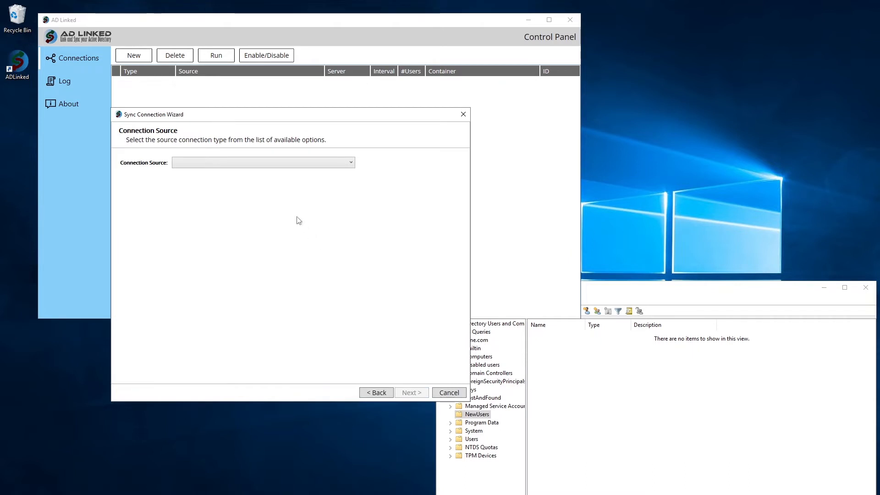
left_click(285, 168)
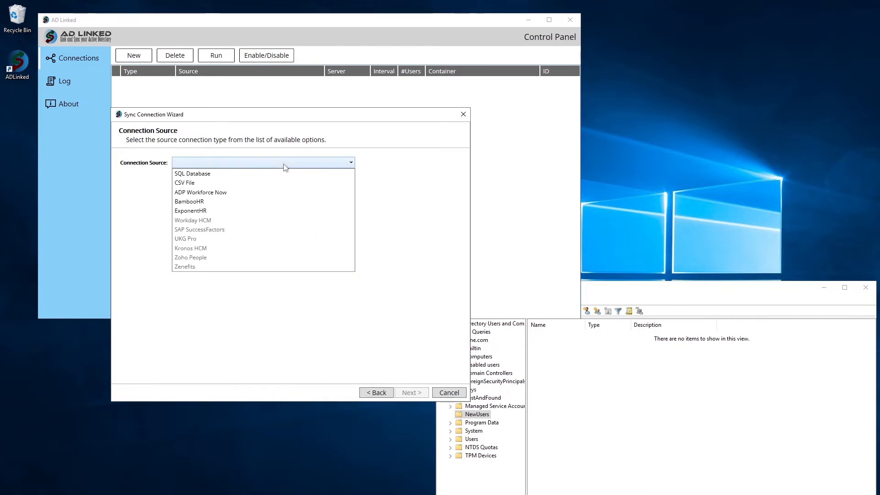
left_click(279, 193)
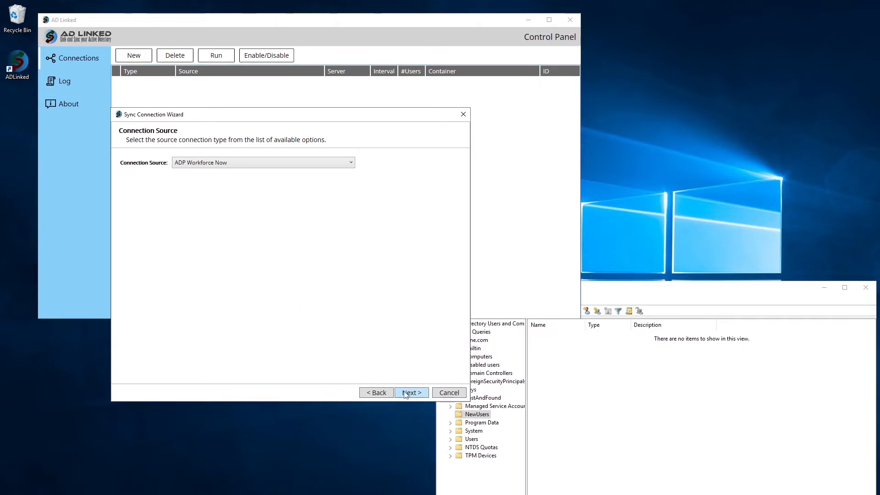
left_click(405, 393)
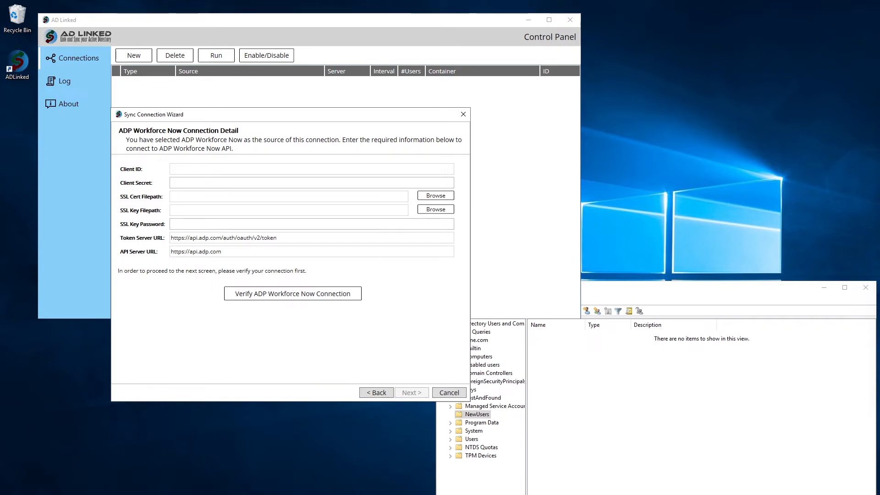
Step: Paste the ADP client ID and secret, and select MyCert_auth.pfx and Key_auth.key
left_click(300, 168)
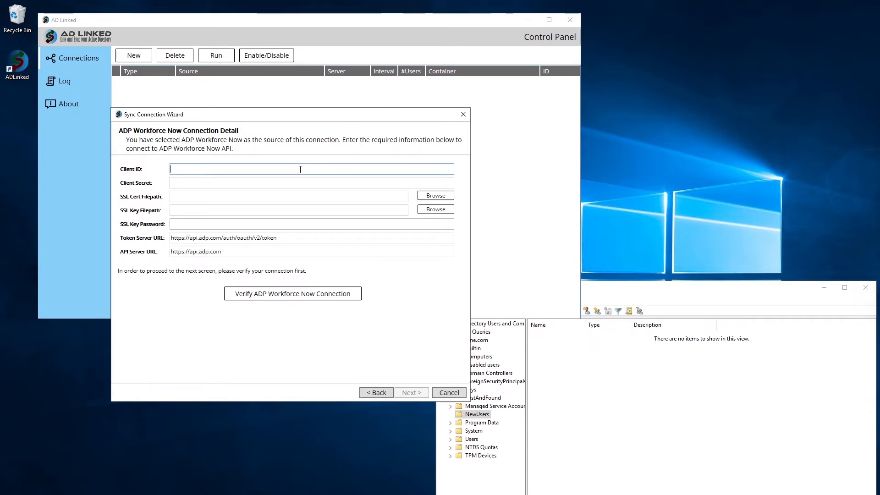
key("ctrl+v")
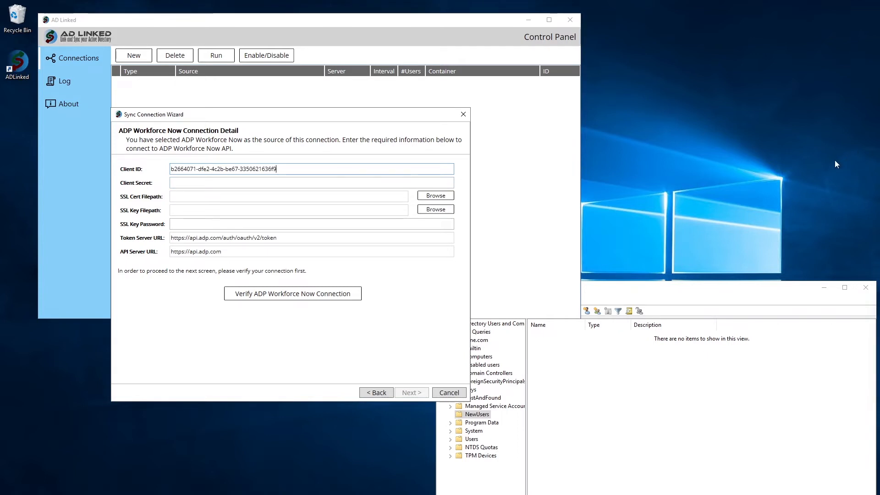
left_click(223, 184)
key("ctrl+v")
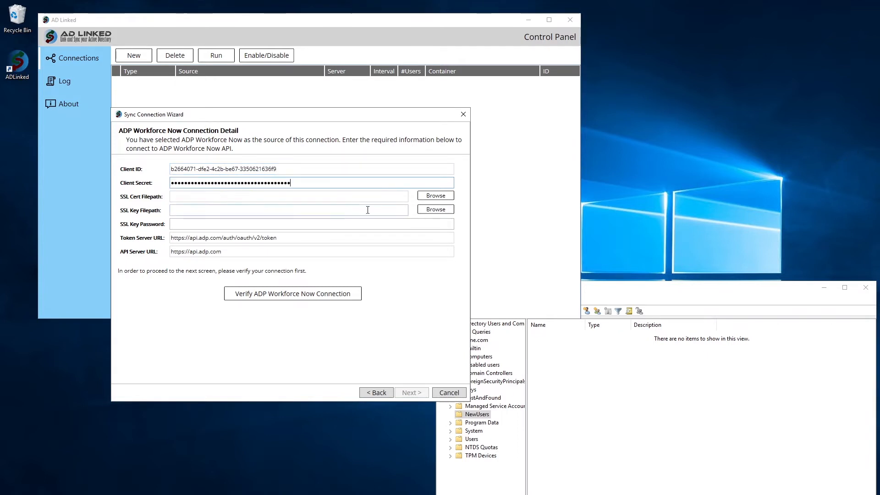
left_click(435, 196)
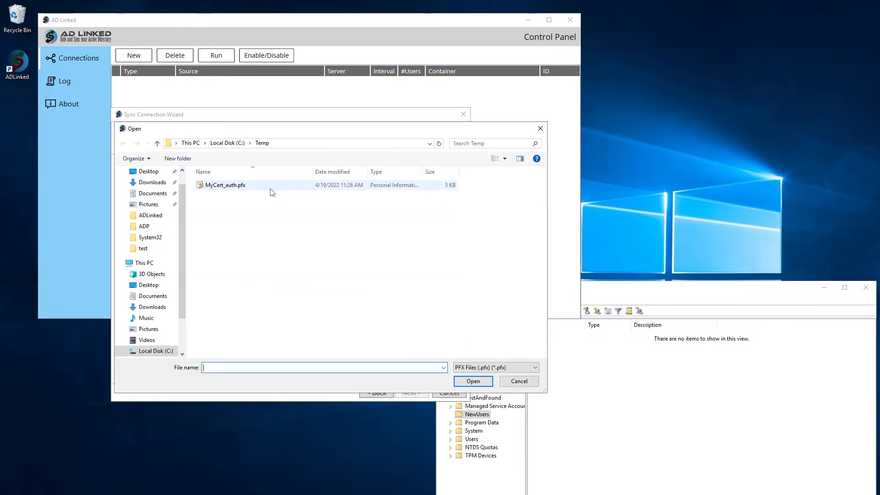
double_click(225, 182)
left_click(436, 209)
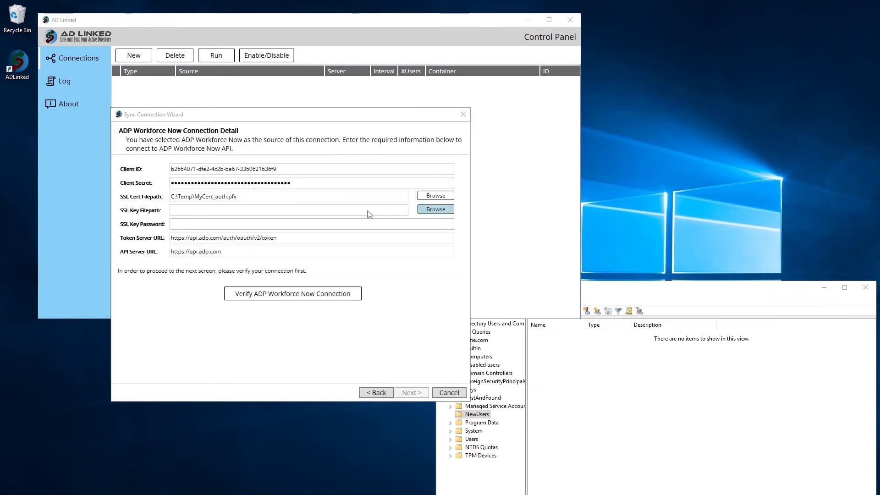
double_click(227, 186)
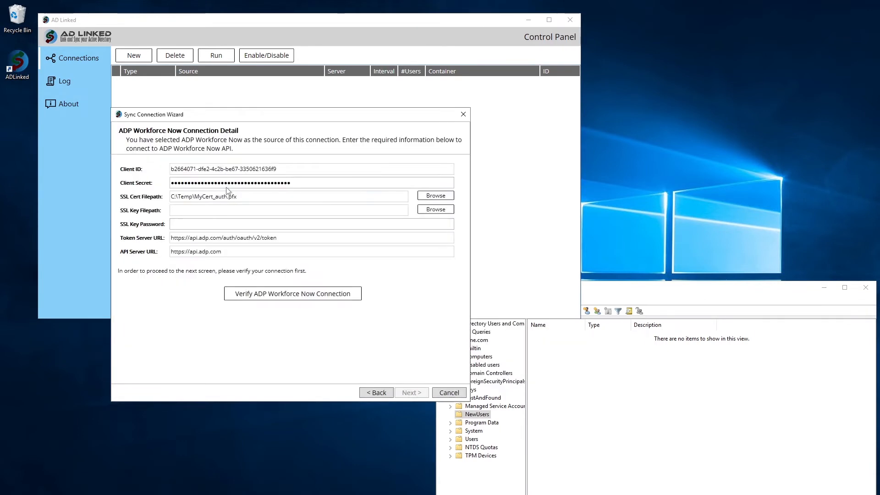
Step: Enter the SSL key password and verify the ADP Workforce Now connection
left_click(253, 223)
type("12")
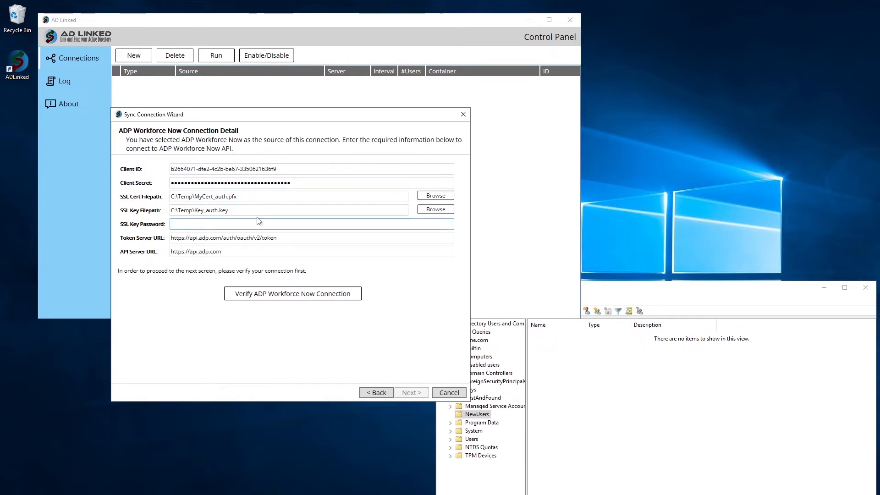
type("34")
left_click(289, 292)
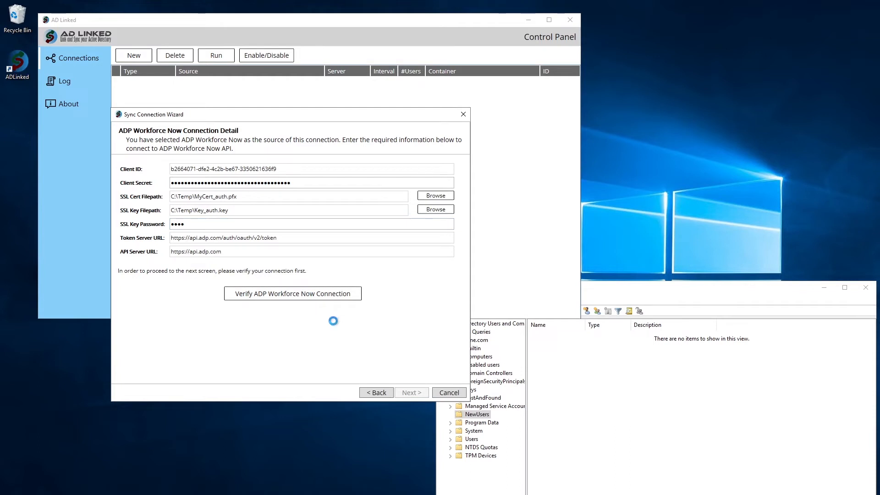
left_click(400, 394)
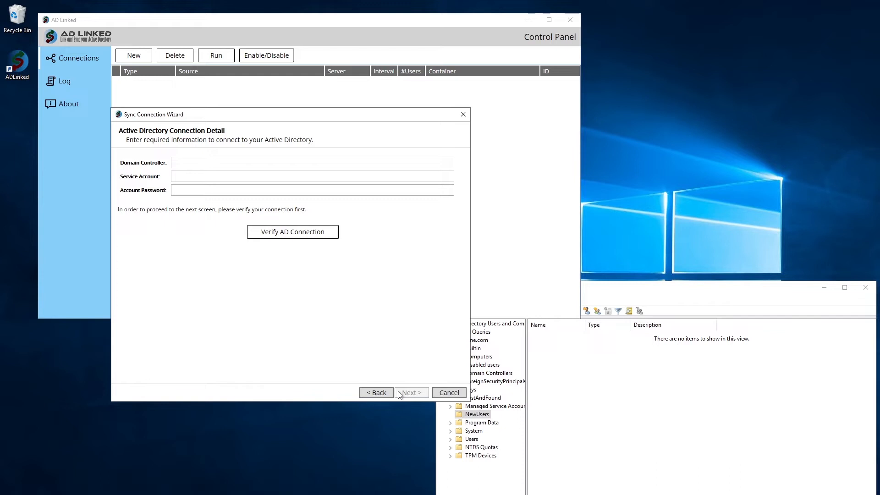
Step: Connect to domain controller devvm01 using the domain administrator account and its password, then verify
left_click(194, 164)
type("devvm01")
key("Tab")
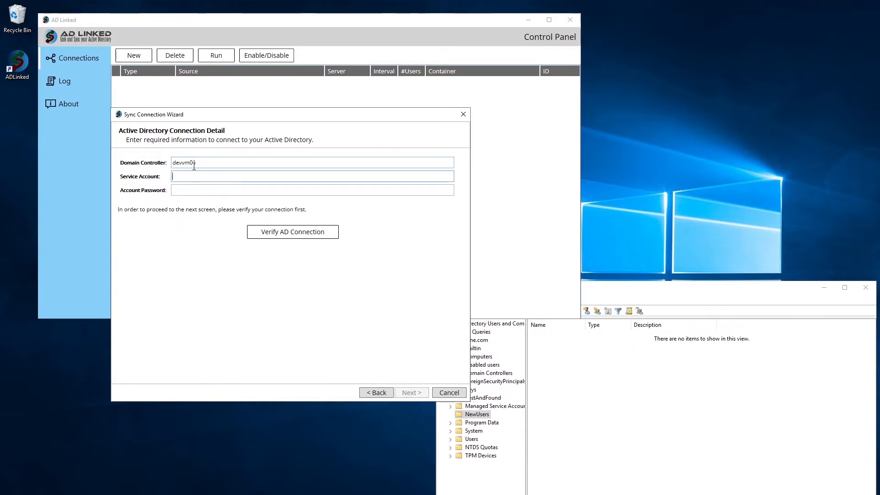
type("zeroone\\")
type("administrat")
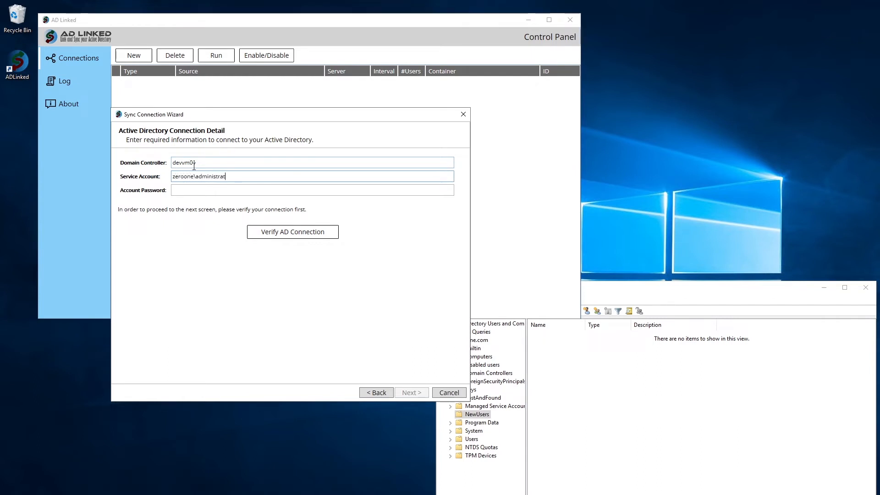
type("or")
key("Tab")
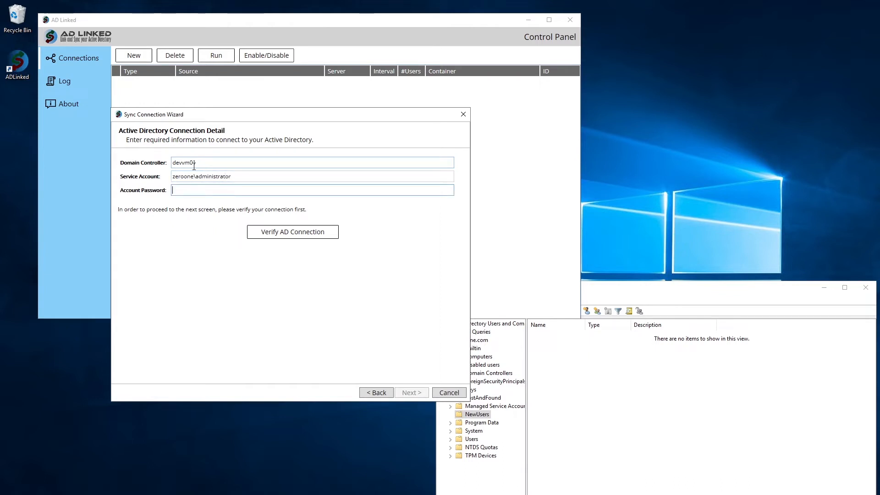
type("*********")
left_click(290, 235)
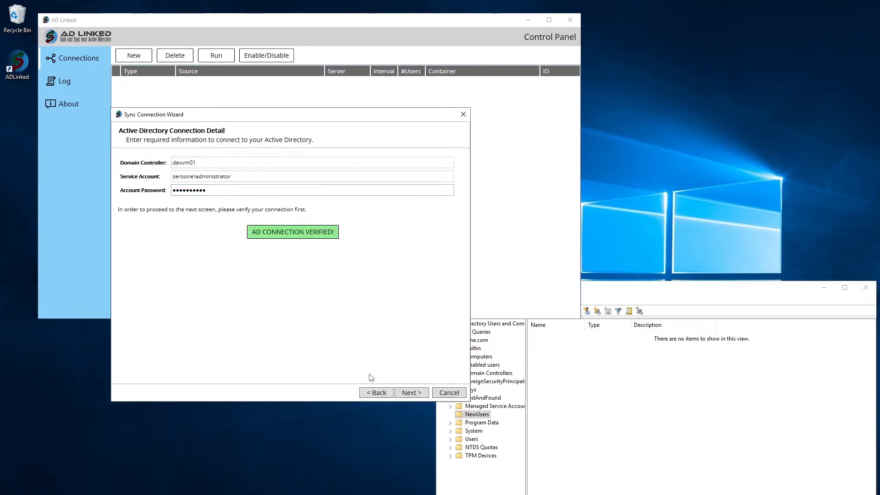
left_click(403, 393)
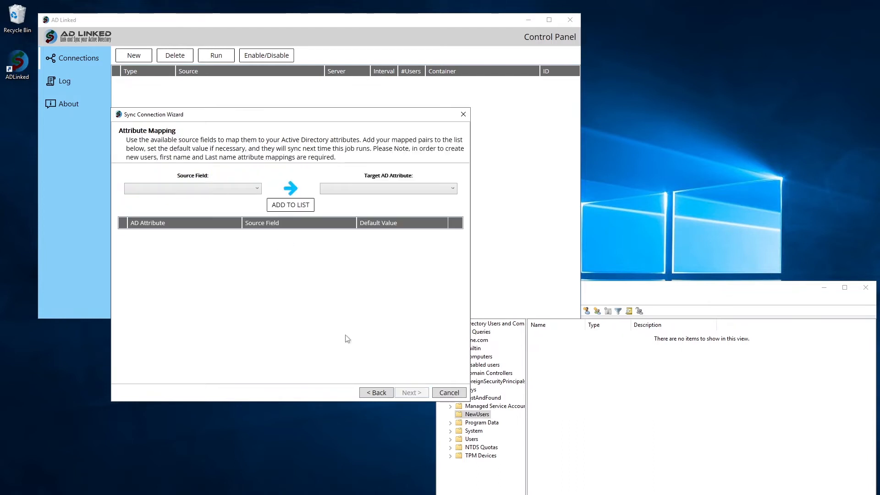
Step: Add mappings FirstName to First Name (givenName) and LastName to Last Name (sn)
left_click(244, 192)
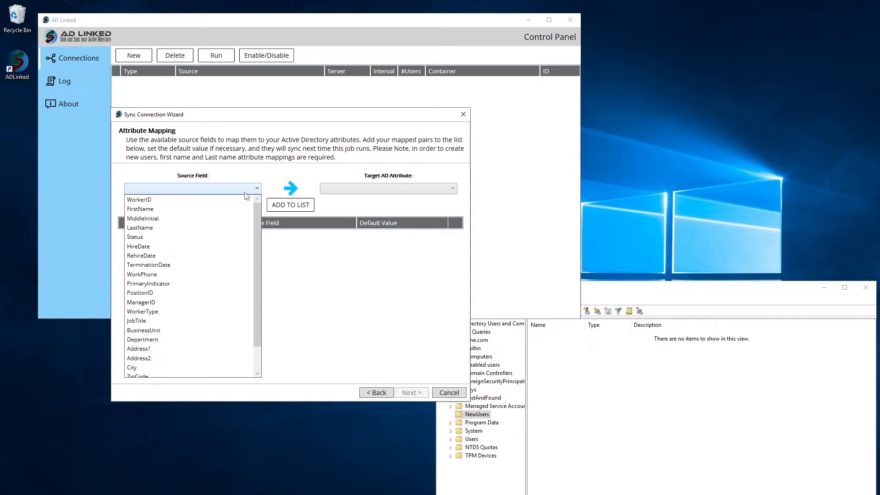
left_click(216, 208)
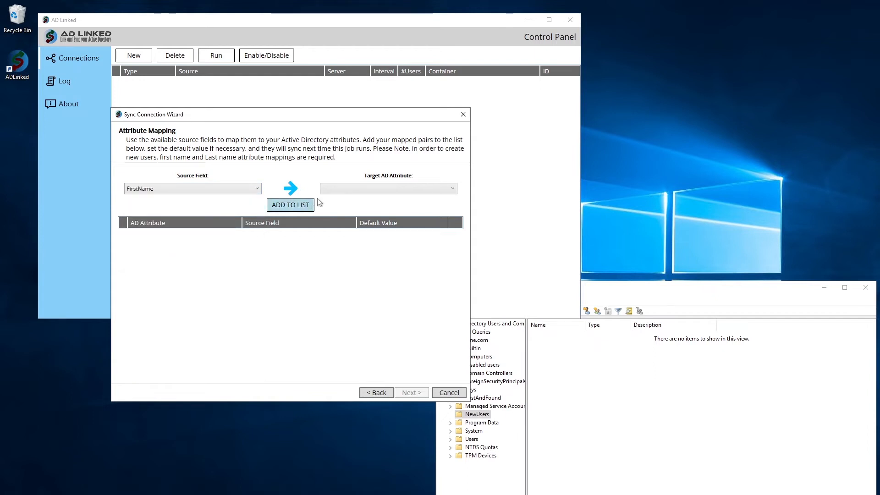
left_click(337, 190)
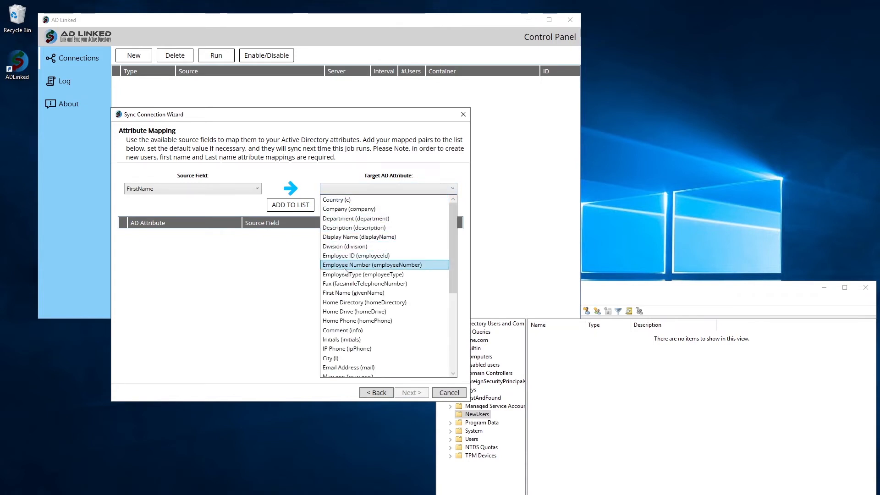
left_click(353, 293)
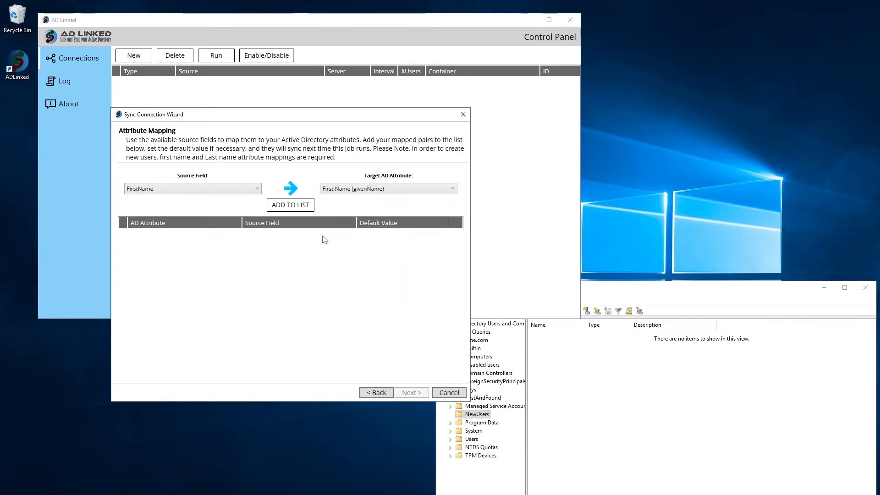
left_click(302, 206)
left_click(257, 189)
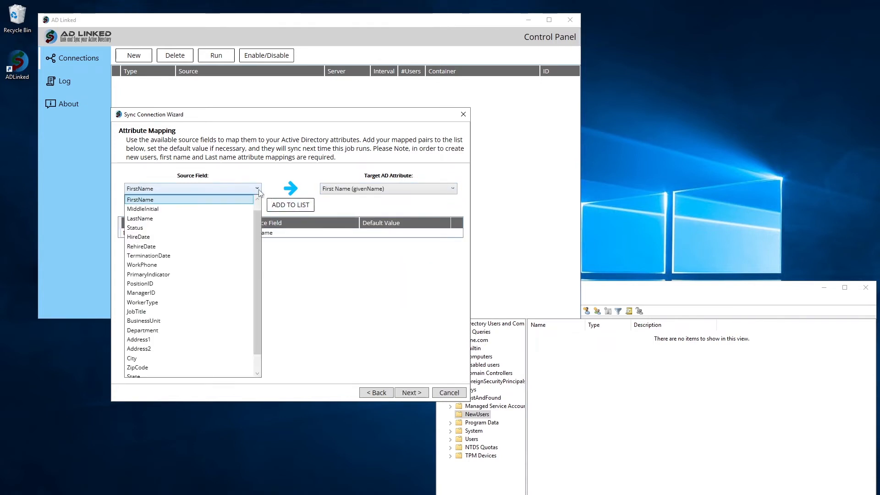
left_click(231, 219)
left_click(351, 191)
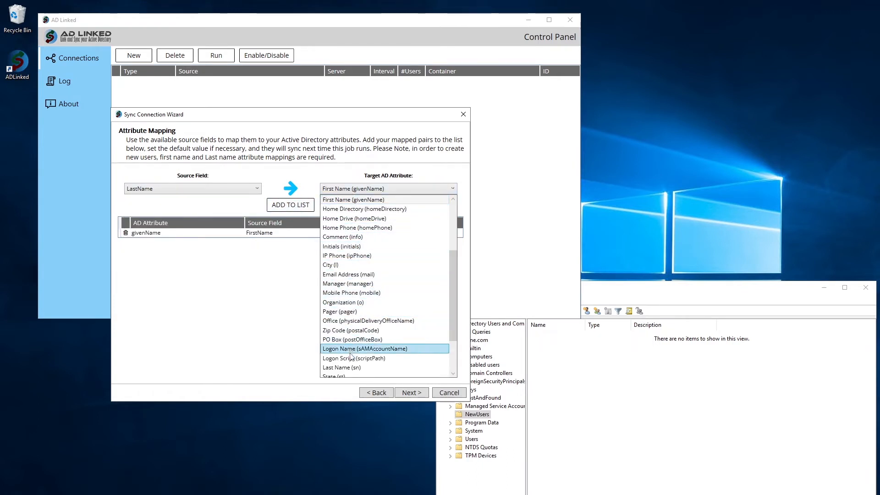
left_click(342, 367)
left_click(300, 205)
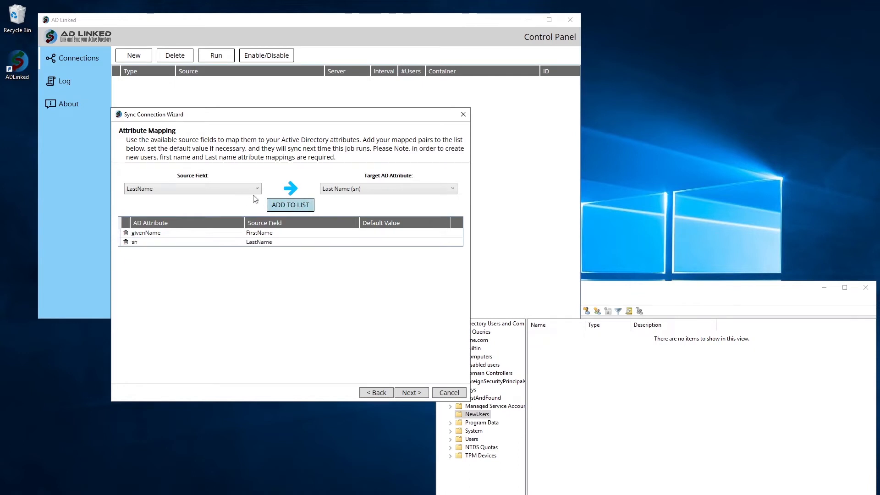
left_click(242, 192)
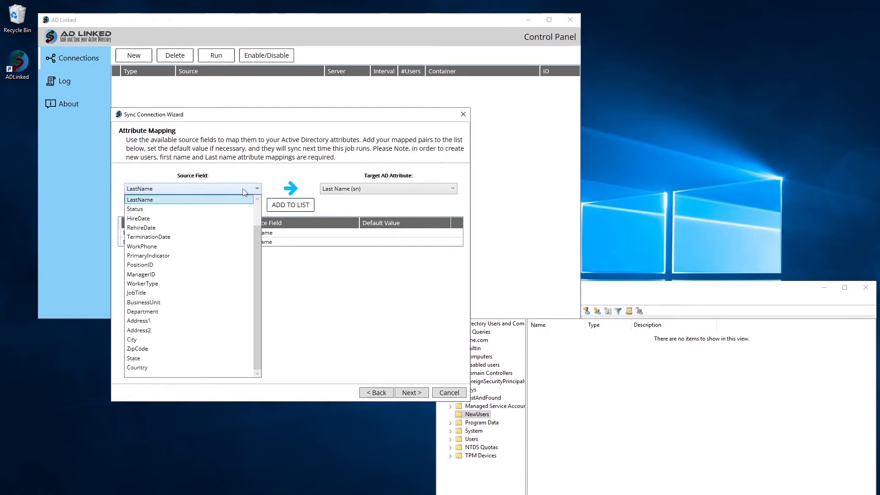
Step: Map JobTitle to Job Title (title) and Department to Department (department)
left_click(210, 293)
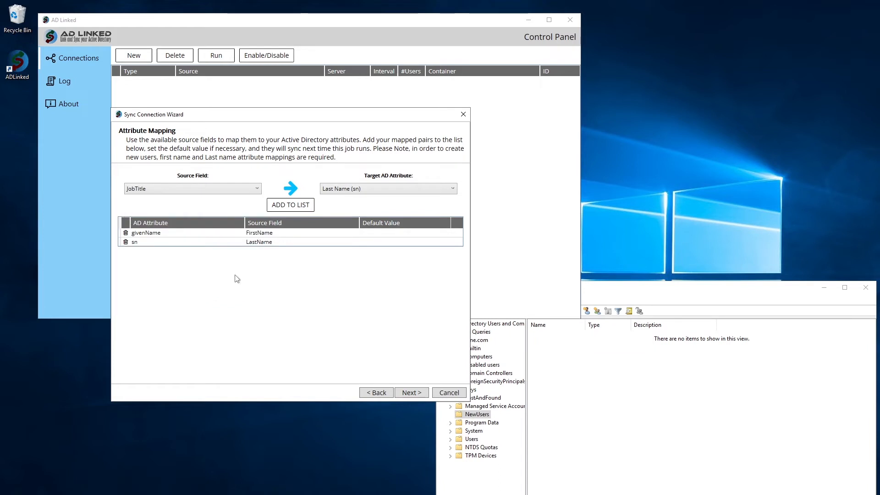
left_click(351, 190)
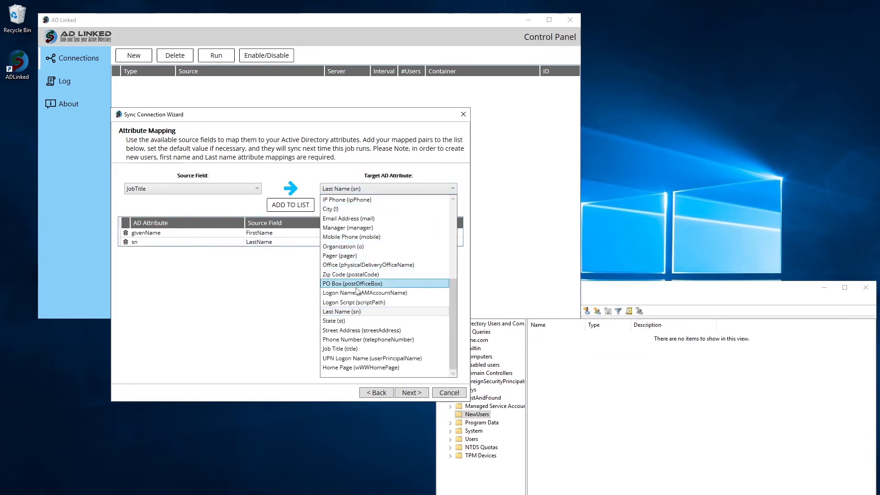
left_click(351, 348)
left_click(291, 205)
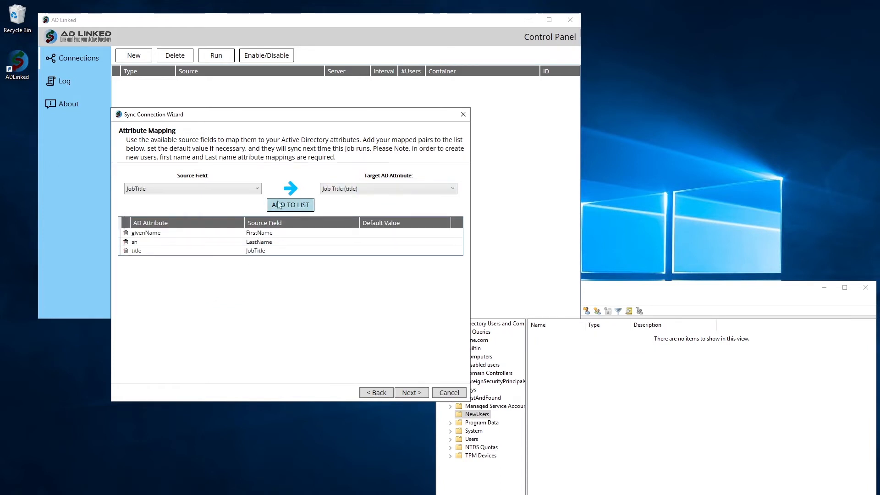
left_click(251, 189)
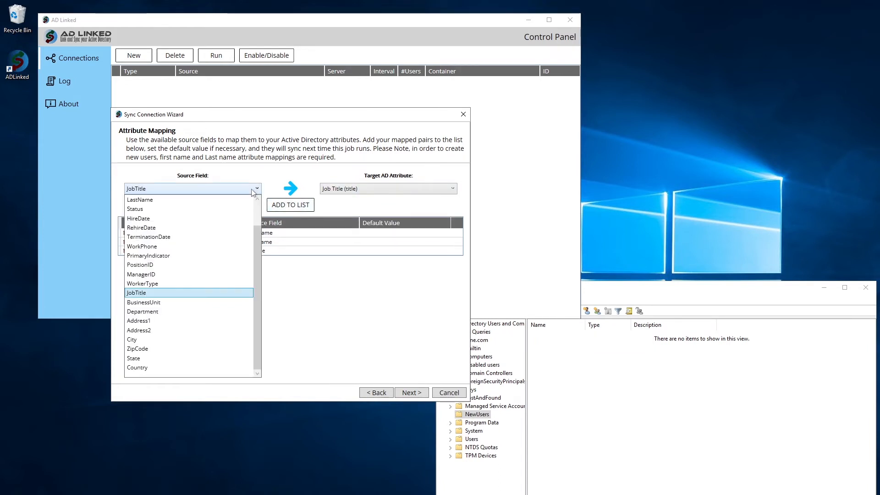
left_click(186, 311)
left_click(367, 189)
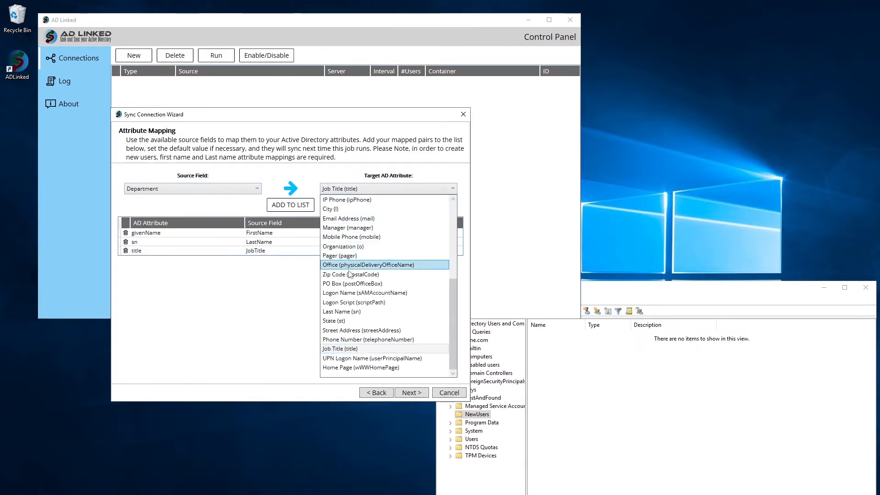
scroll(351, 255, "up", 6)
left_click(351, 220)
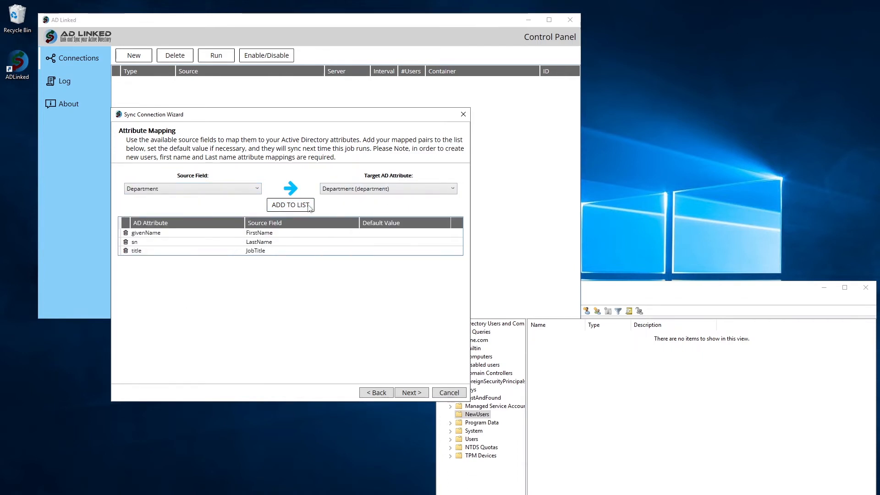
left_click(290, 205)
Step: Map WorkPhone to Phone Number (telephoneNumber) with a default phone number value
left_click(239, 189)
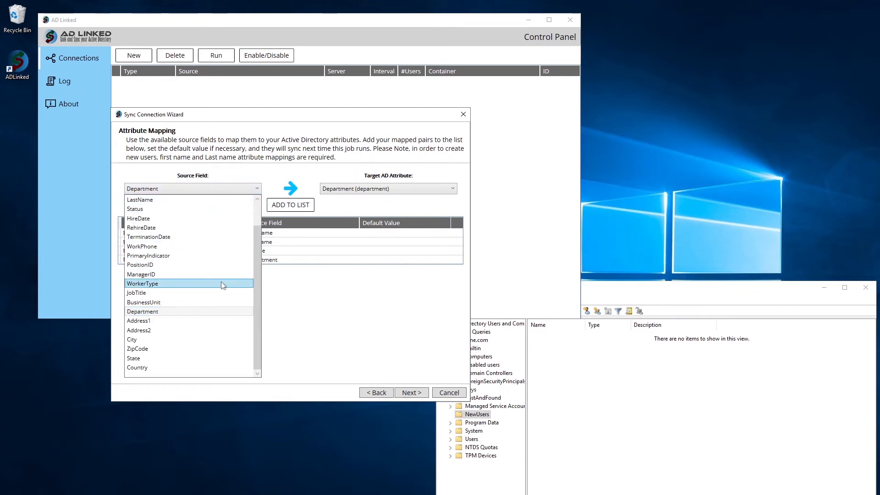
left_click(221, 246)
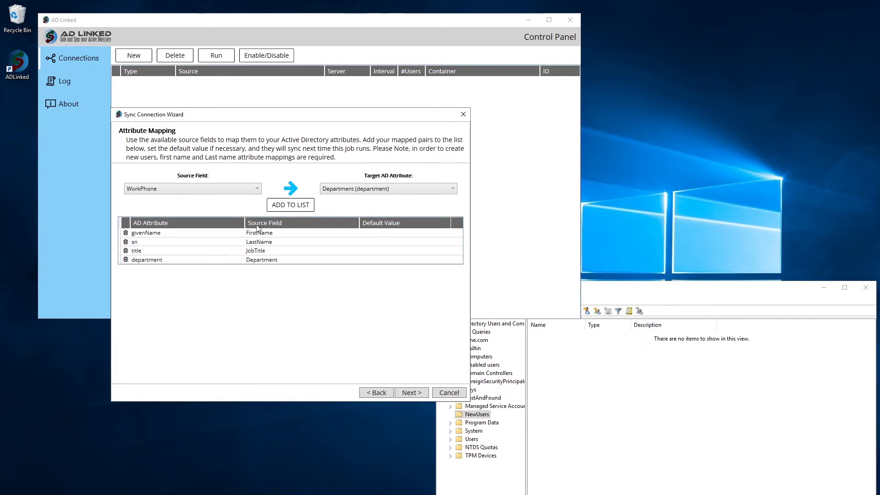
left_click(356, 189)
scroll(431, 294, "down", 5)
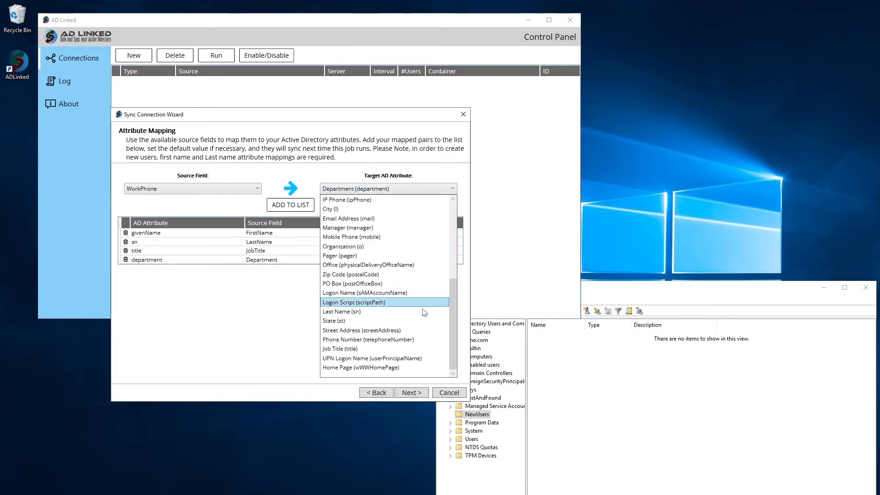
left_click(426, 339)
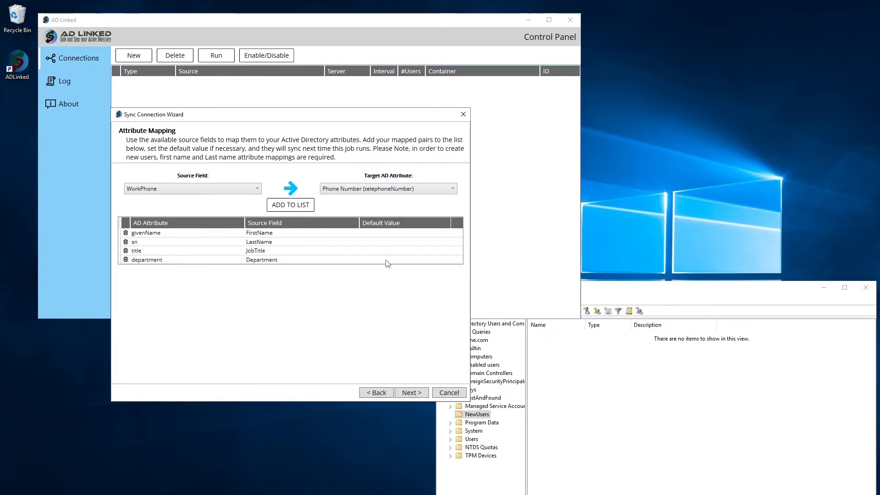
left_click(290, 204)
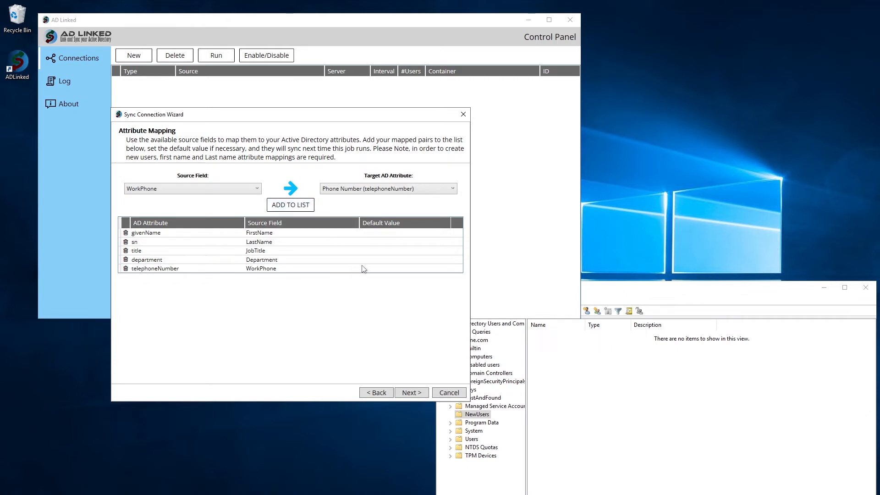
left_click(365, 268)
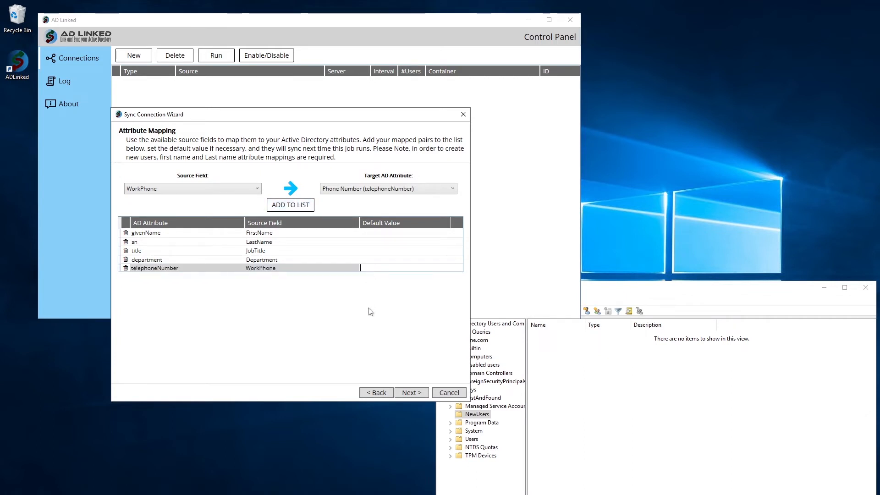
type("5559998877")
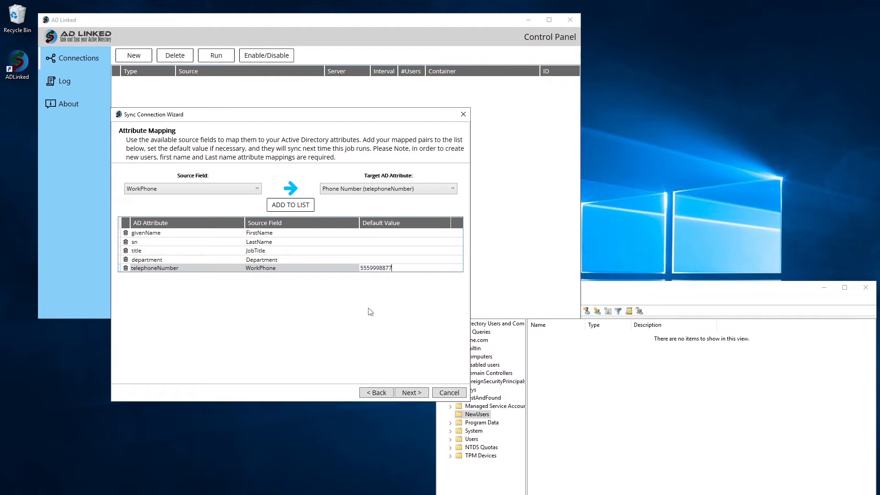
Step: Map City to City (l) and State to State (st), dismissing the already-mapped error
left_click(256, 188)
left_click(173, 339)
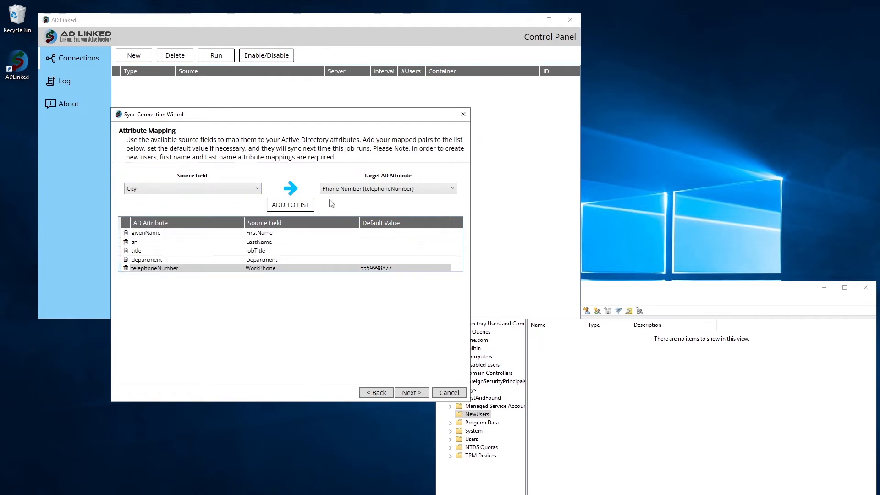
left_click(337, 188)
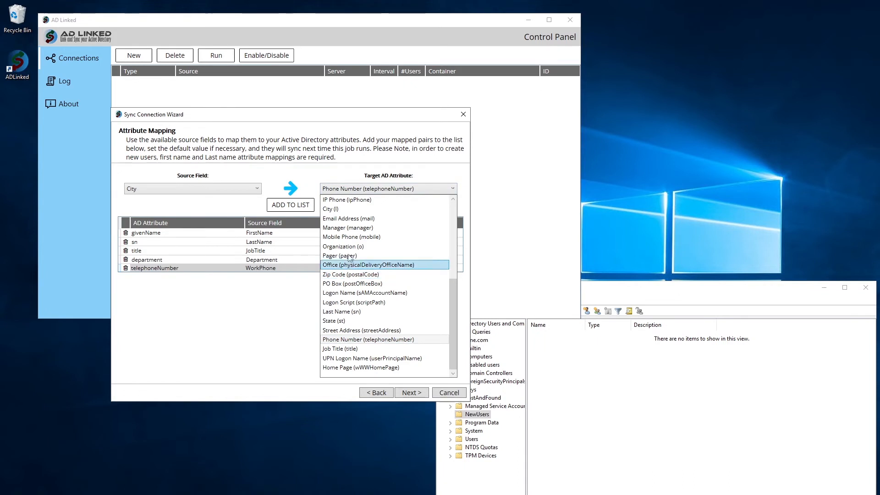
left_click(344, 209)
left_click(291, 204)
left_click(239, 189)
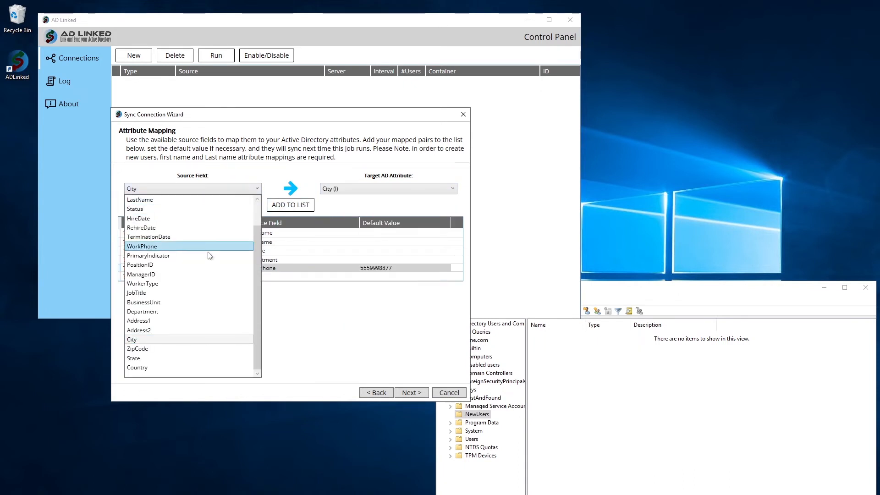
left_click(177, 303)
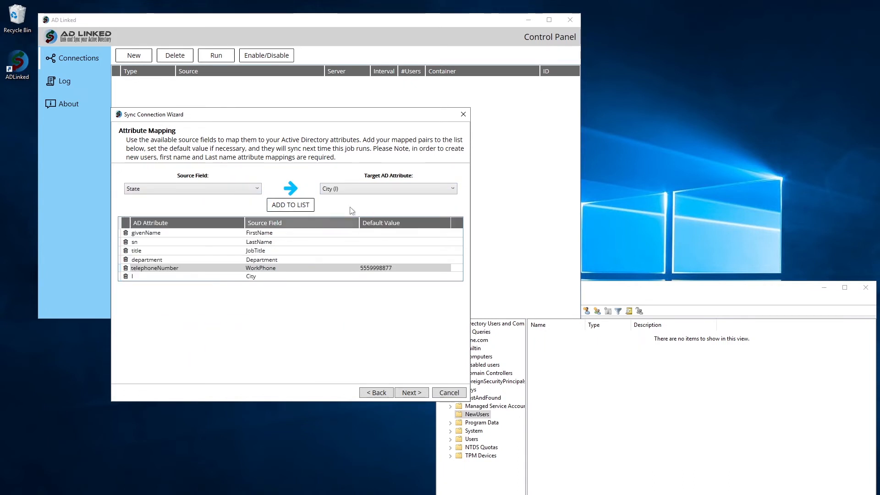
left_click(363, 186)
left_click(367, 320)
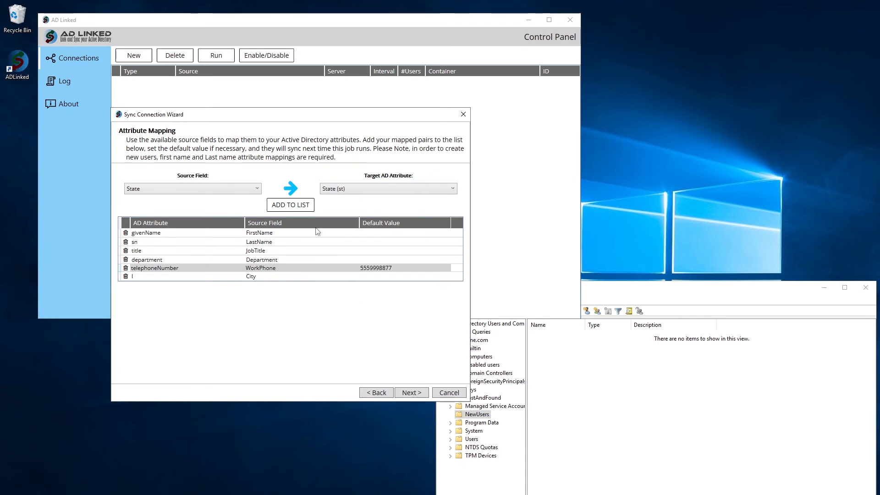
double_click(290, 204)
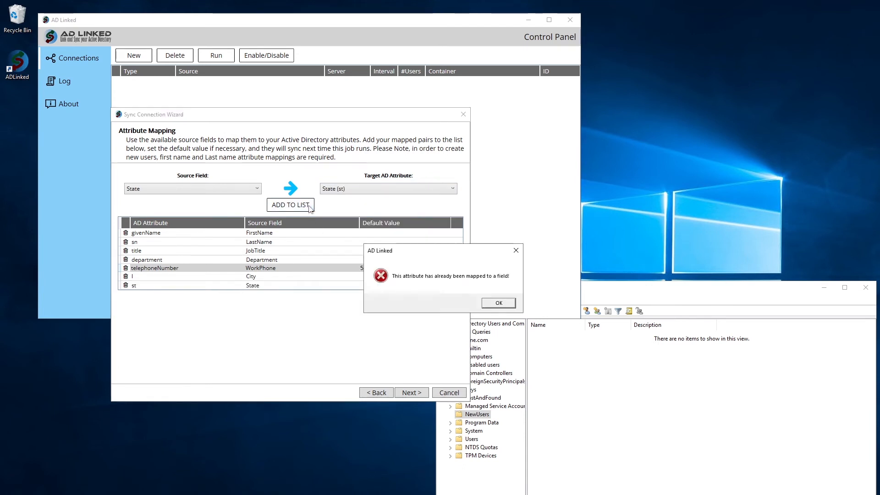
left_click(499, 303)
left_click(424, 392)
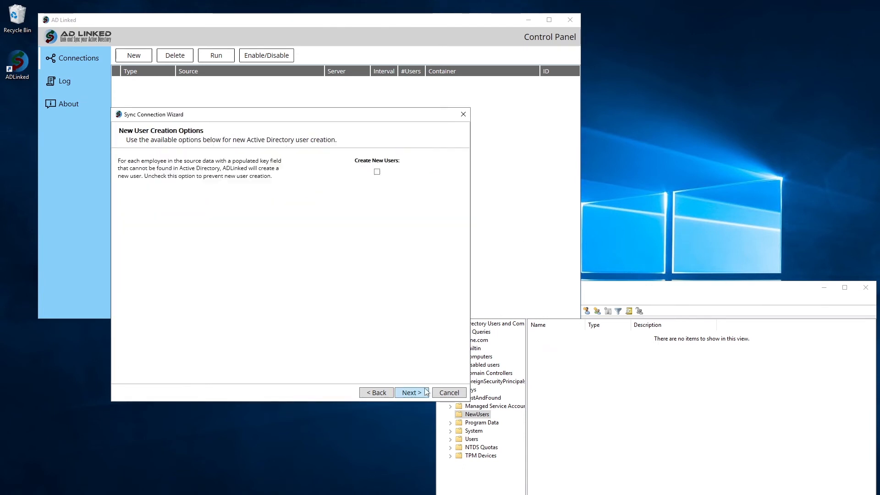
Step: Enable new-user creation with JSmith logon names, a default password, and the NewUsers container
left_click(377, 172)
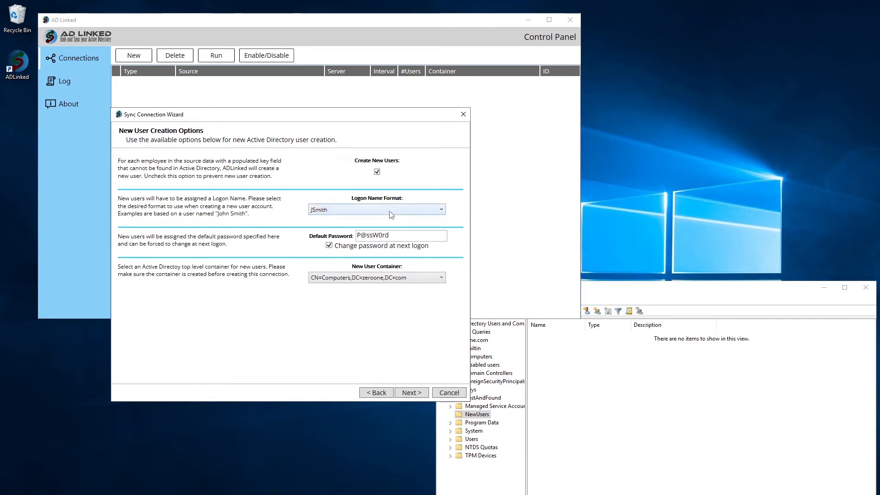
left_click(390, 212)
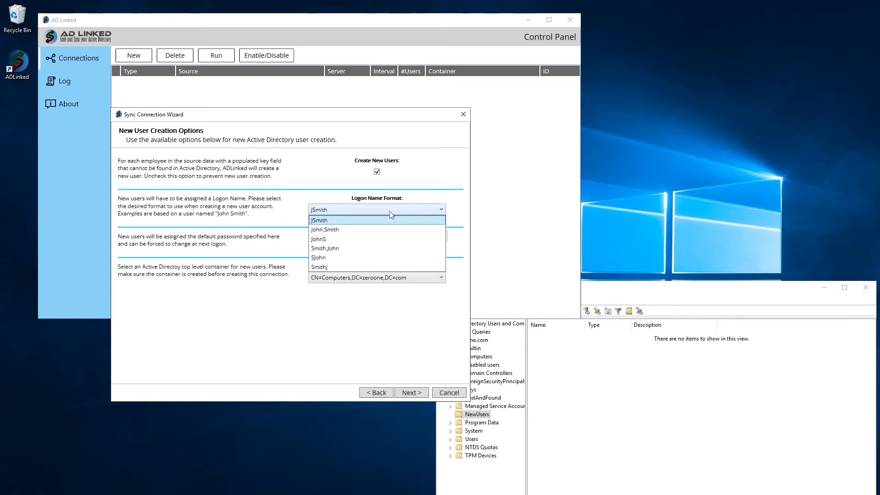
left_click(389, 211)
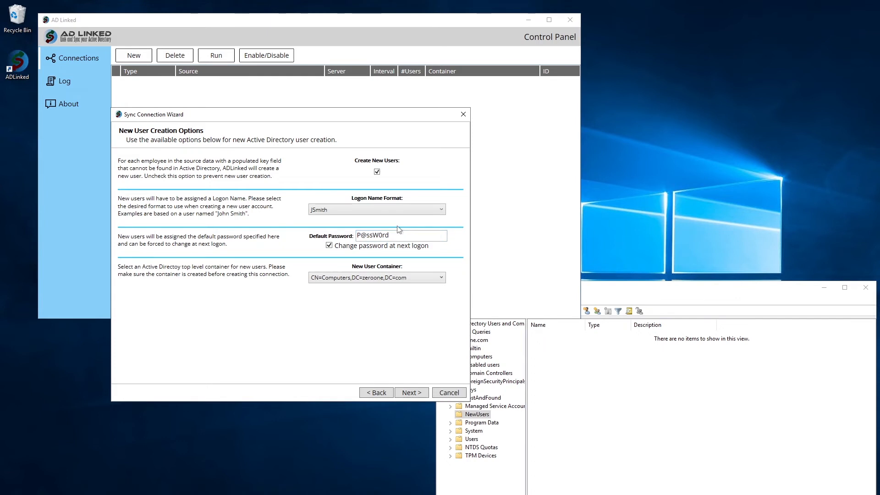
left_click(399, 232)
left_click(390, 279)
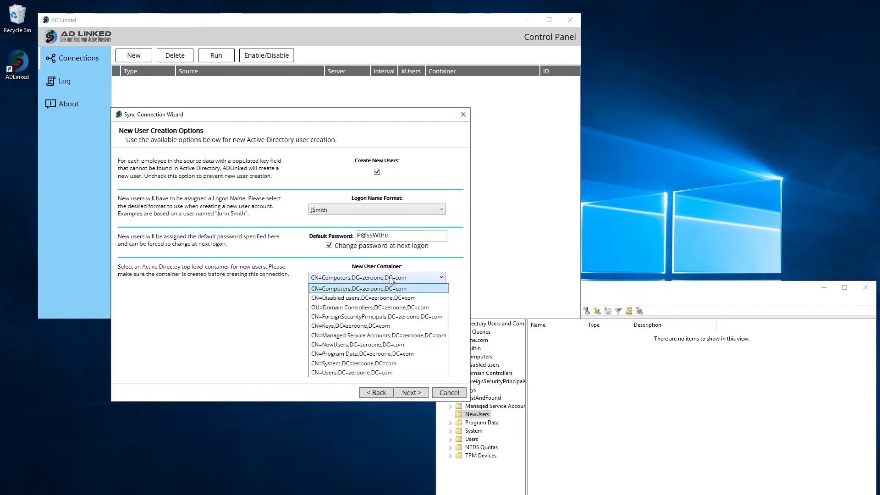
left_click(400, 345)
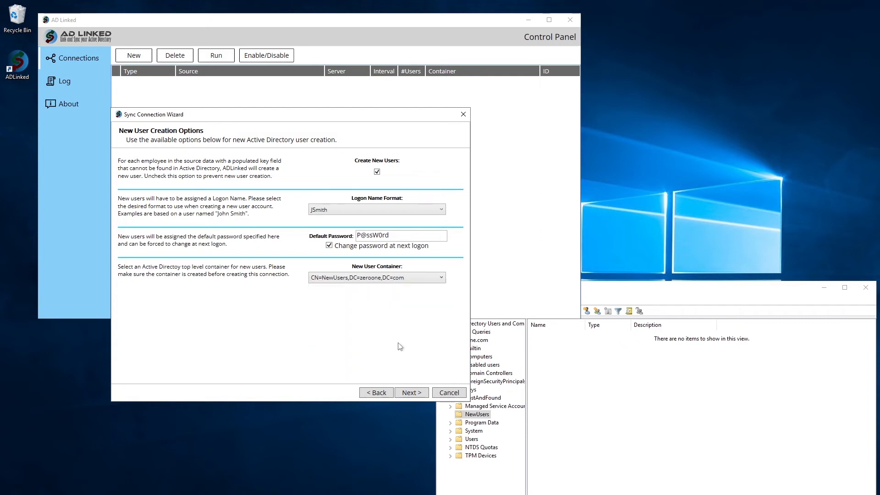
Step: Leave terminated-user disabling off after briefly trying it with the Status field
left_click(406, 394)
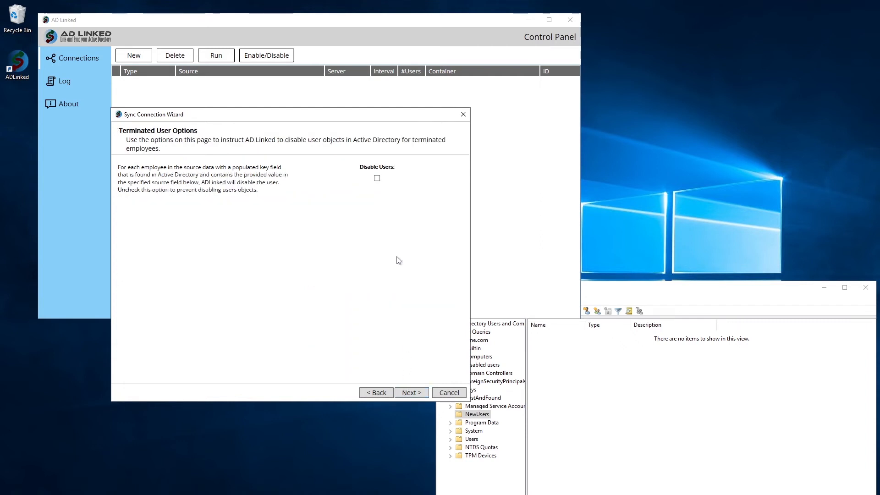
left_click(378, 181)
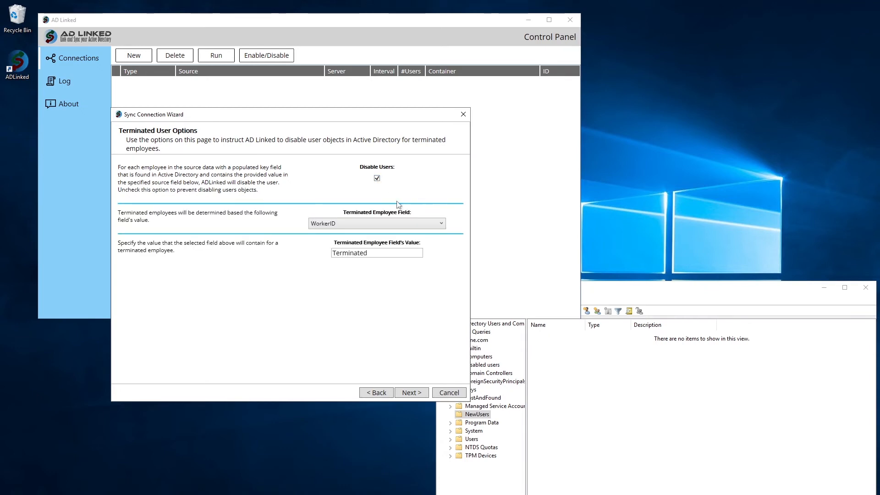
left_click(424, 223)
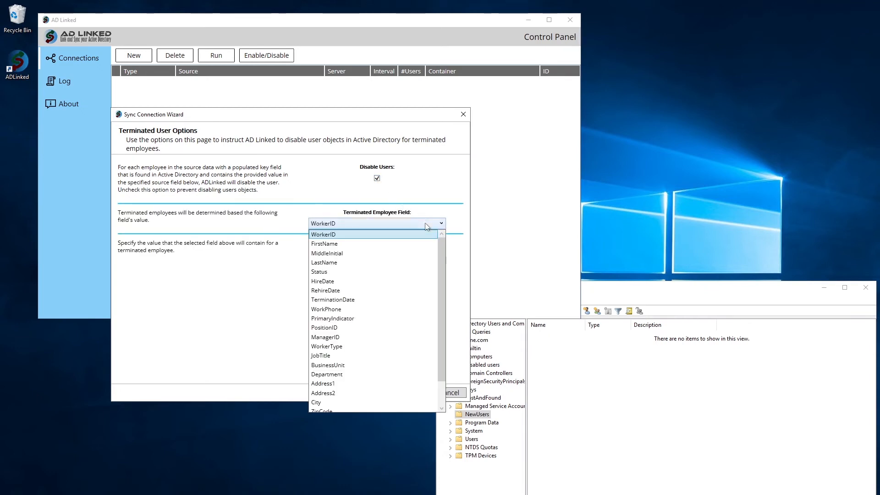
left_click(386, 271)
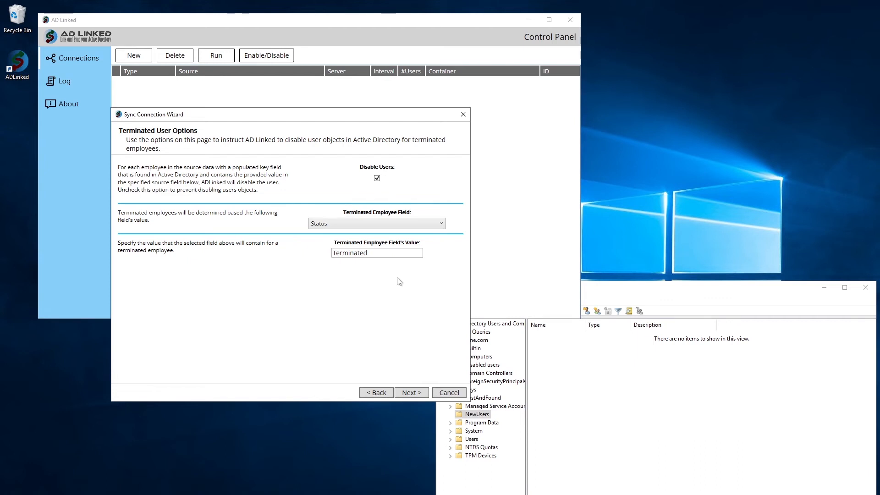
left_click(378, 179)
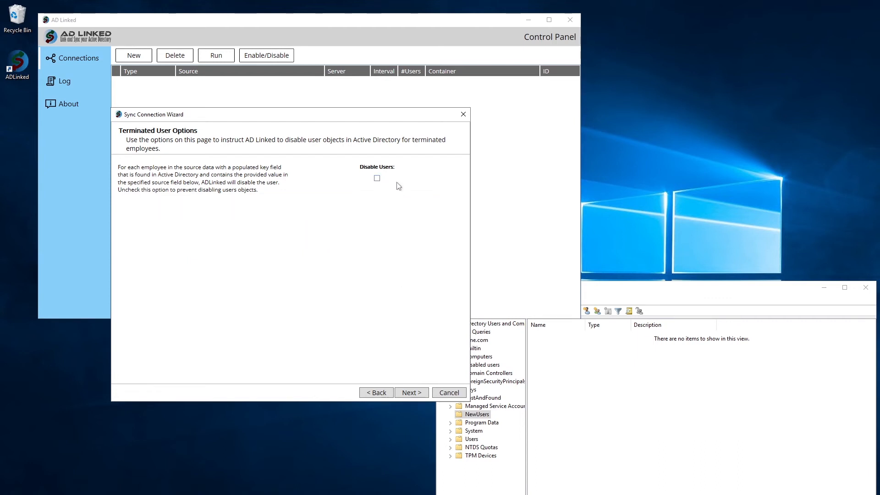
left_click(410, 393)
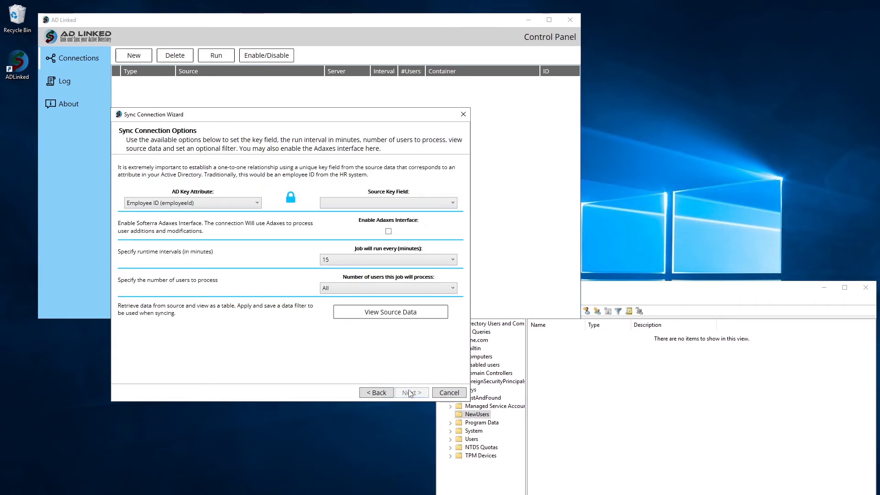
Step: Key AD Employee ID to the WorkerID source field, leaving the Adaxes interface off
left_click(253, 204)
left_click(253, 204)
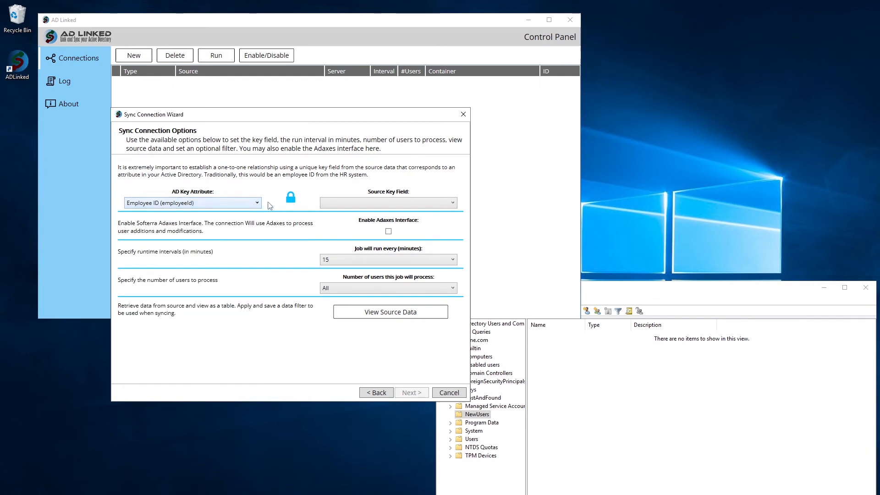
left_click(356, 203)
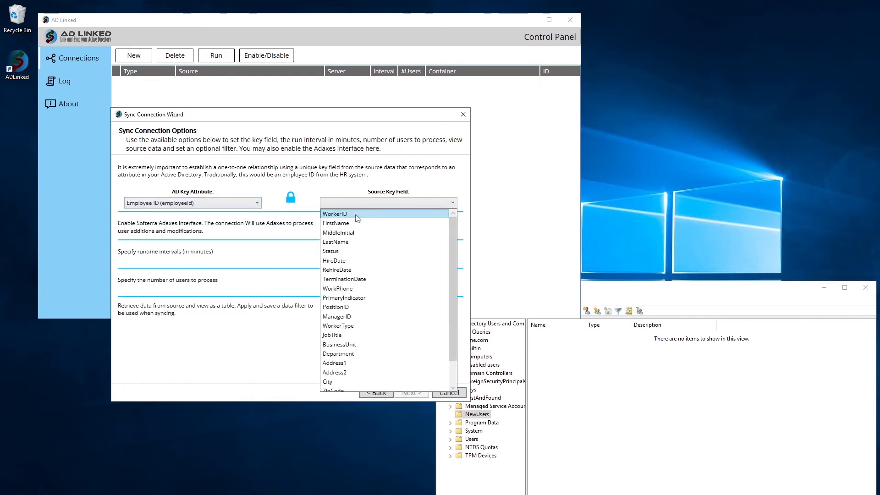
left_click(356, 214)
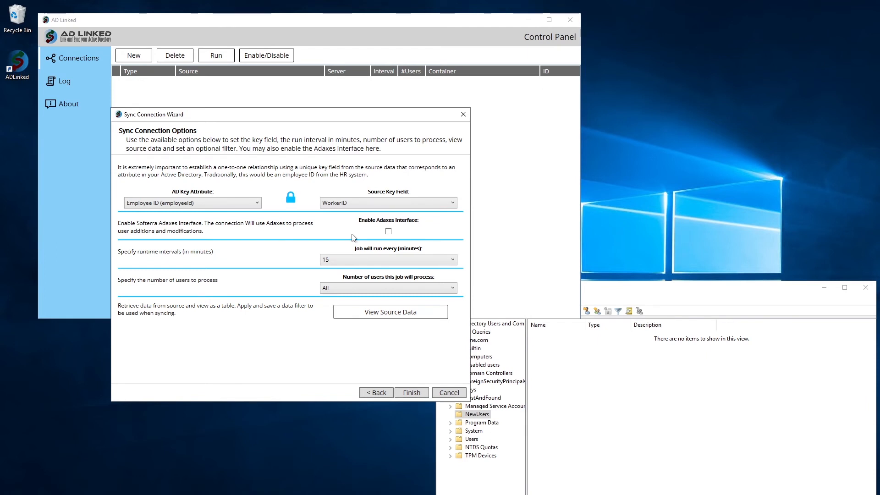
left_click(389, 231)
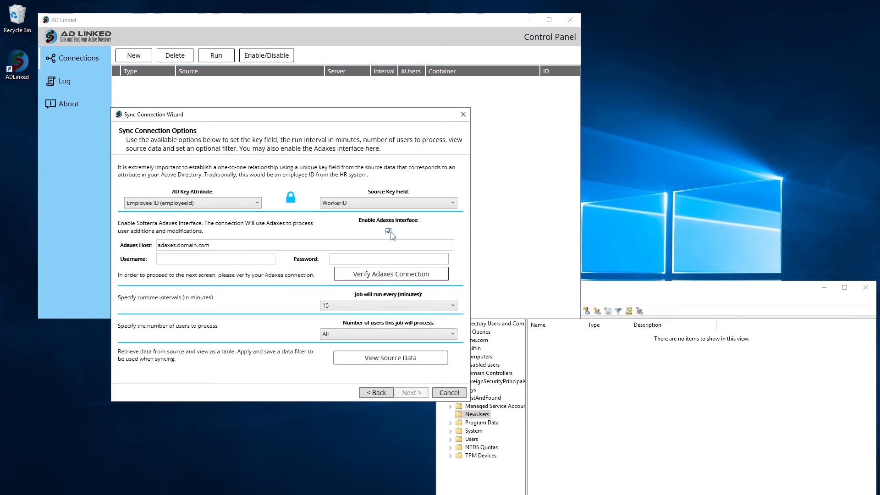
left_click(238, 247)
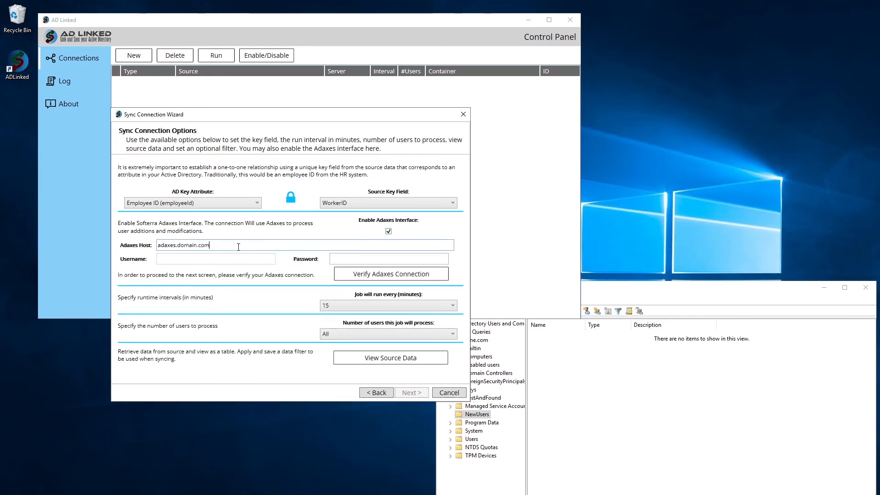
left_click(366, 258)
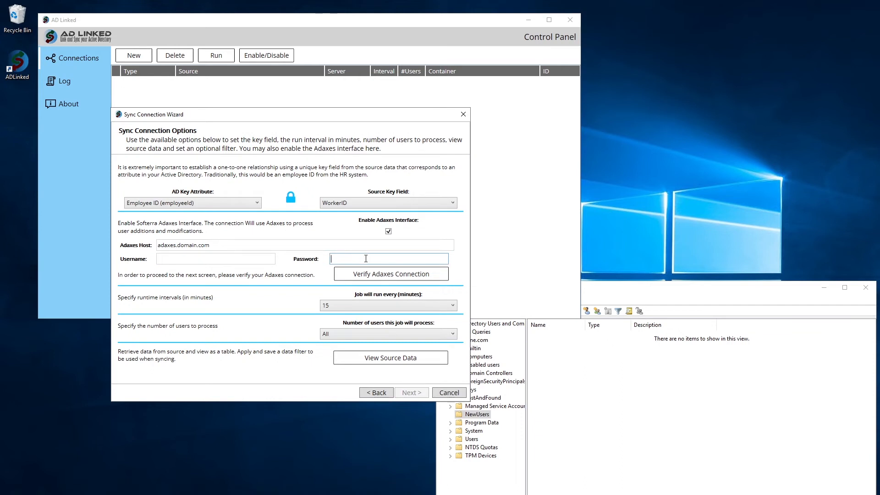
left_click(388, 232)
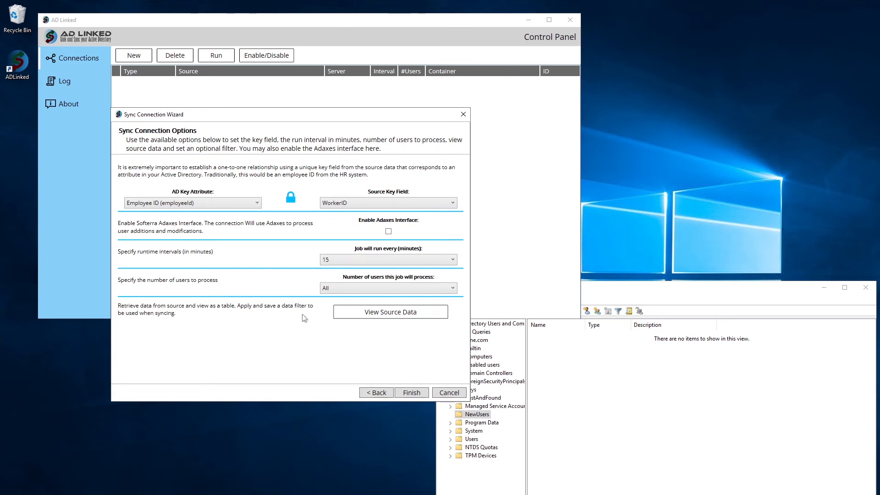
left_click(339, 260)
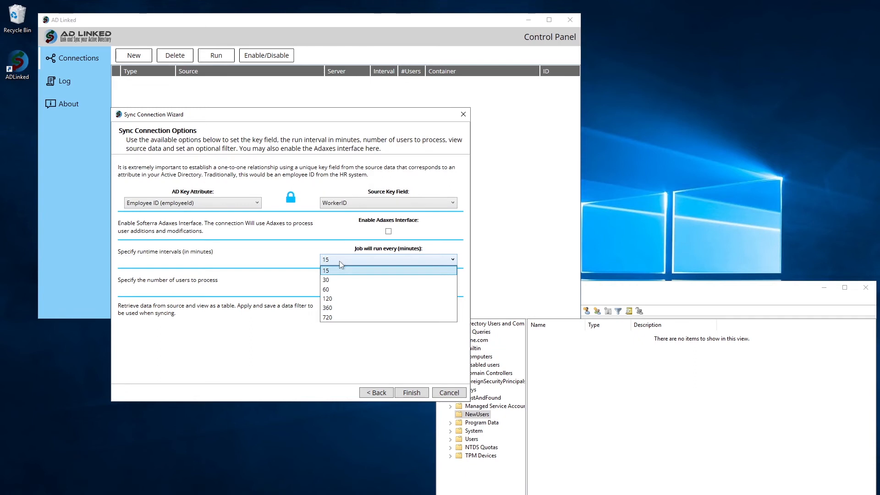
Step: Set the job to run every 30 minutes, processing 5 users per run
left_click(339, 260)
left_click(339, 261)
left_click(337, 280)
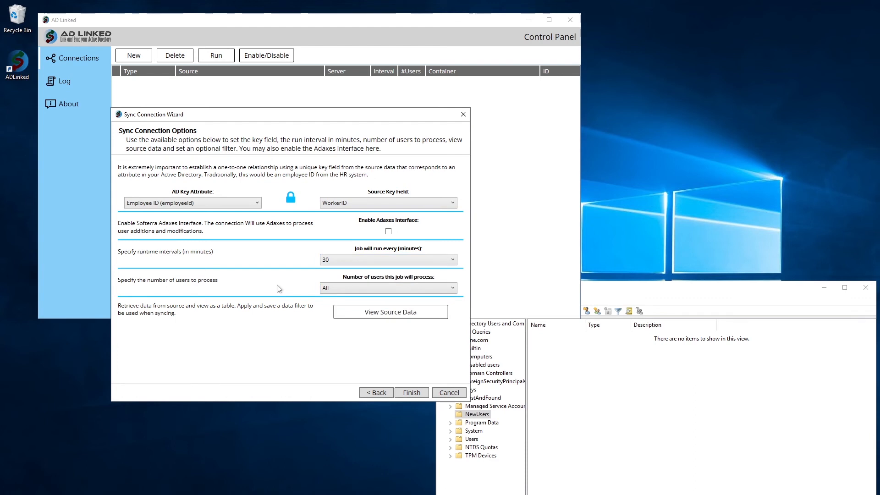
left_click(337, 289)
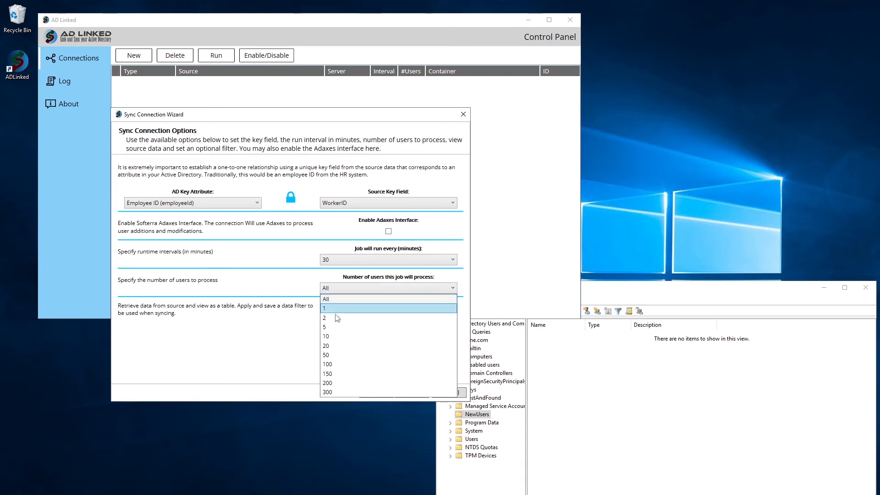
left_click(337, 327)
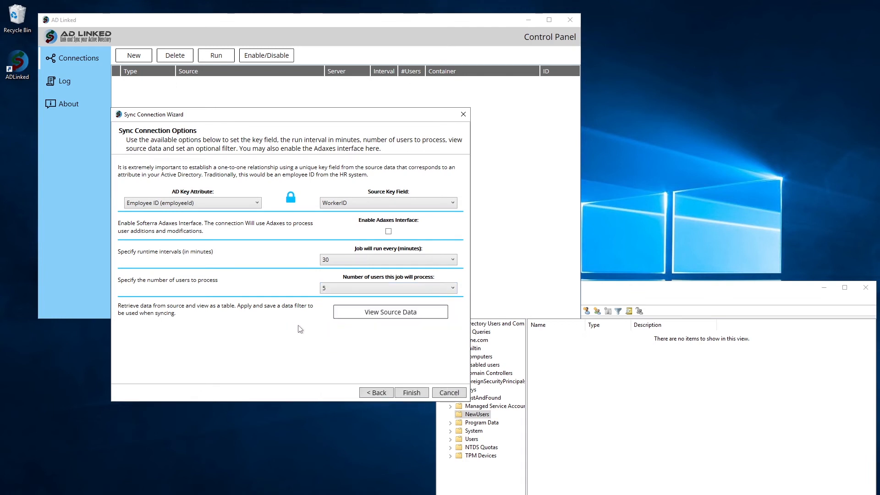
left_click(369, 316)
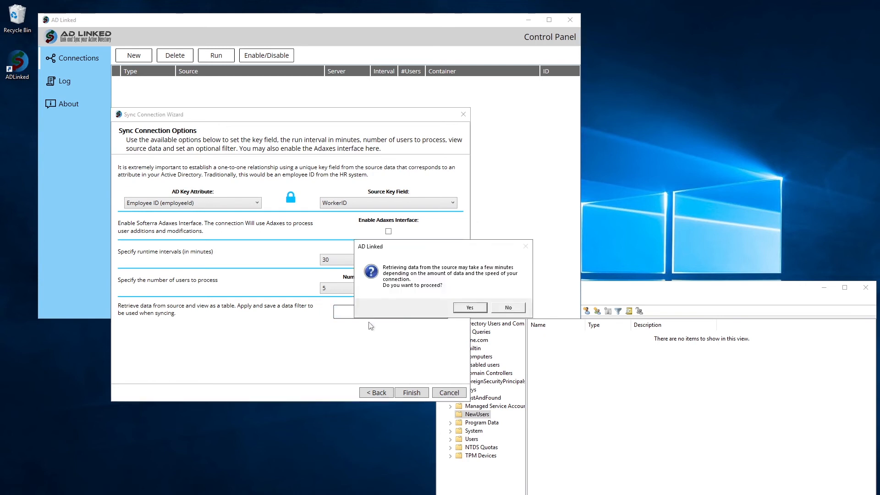
Step: Retrieve the source data and filter it to Status Equal To 'active', leaving 471 rows
left_click(479, 309)
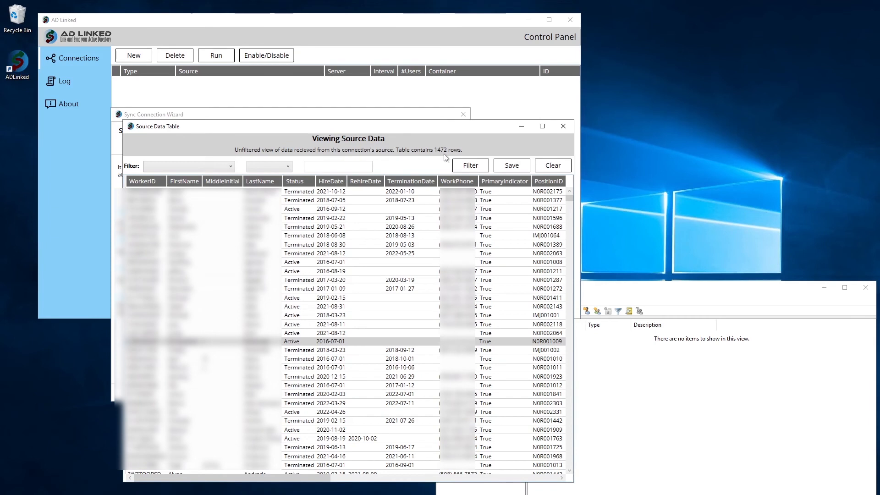
left_click(230, 166)
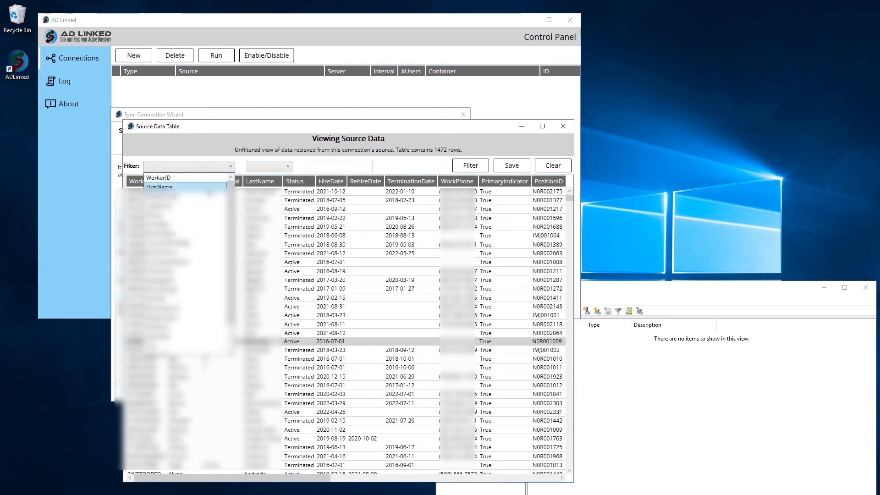
left_click(194, 214)
left_click(268, 168)
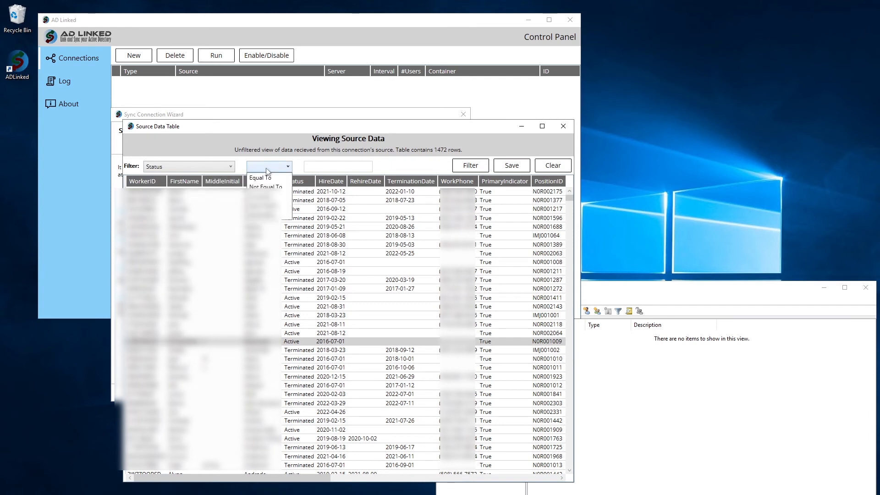
left_click(268, 178)
left_click(316, 166)
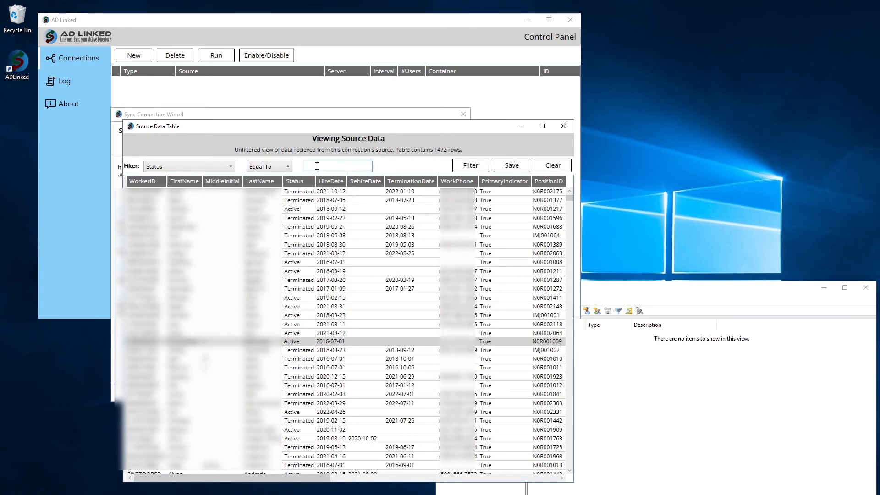
type("active")
left_click(458, 166)
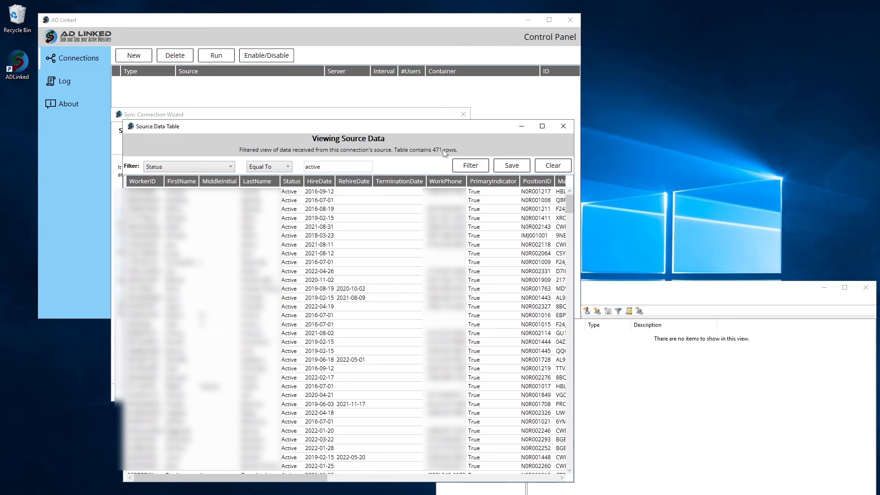
left_click(563, 126)
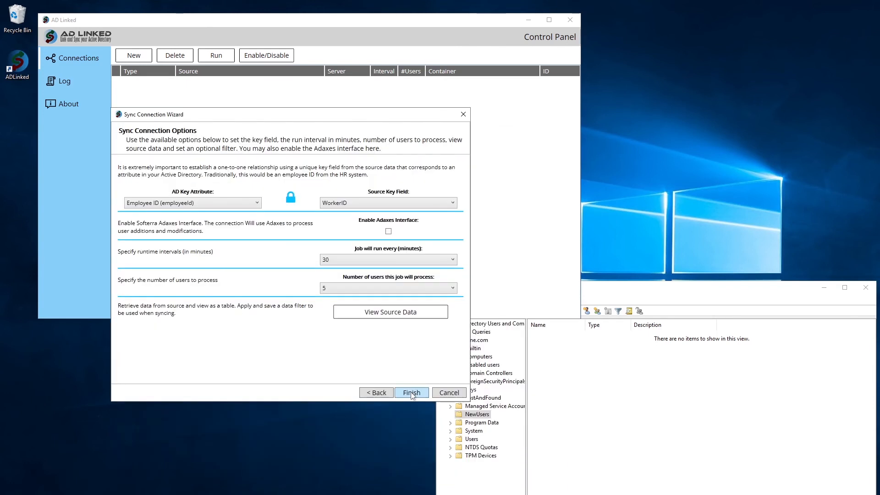
Step: Save the ADP Workforce Now connection without restarting the service, then start running it
left_click(411, 393)
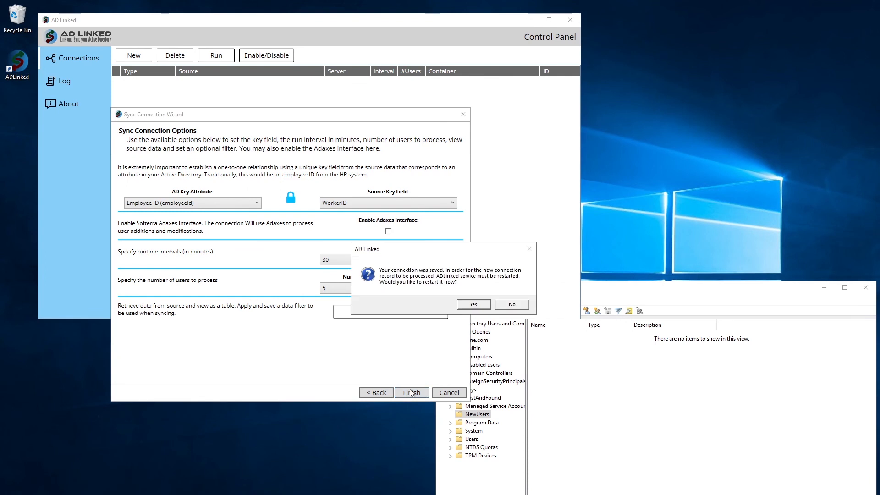
left_click(501, 308)
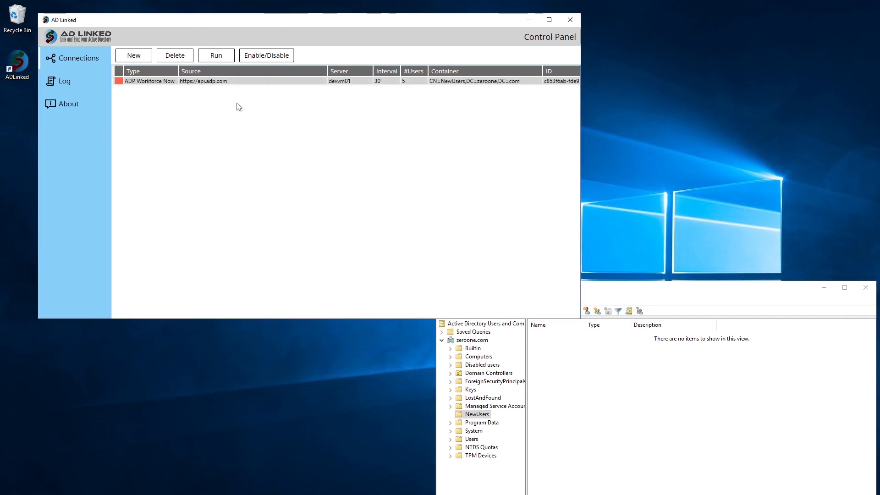
left_click(245, 81)
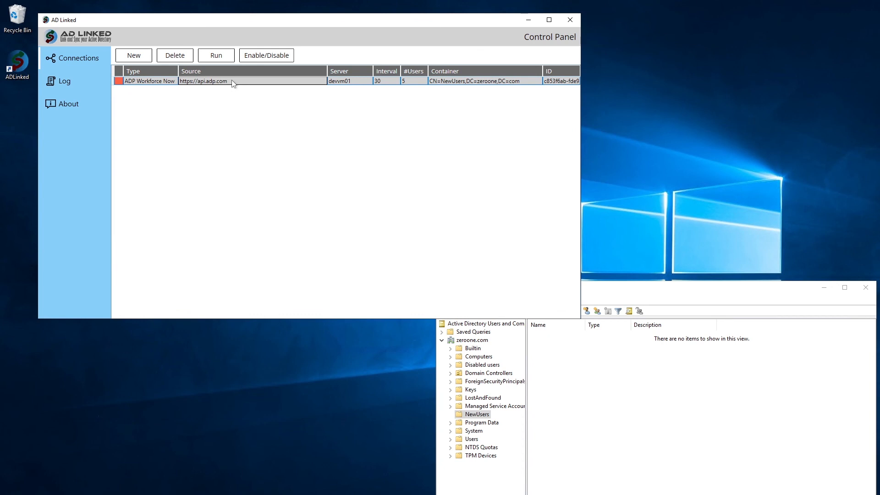
left_click(222, 59)
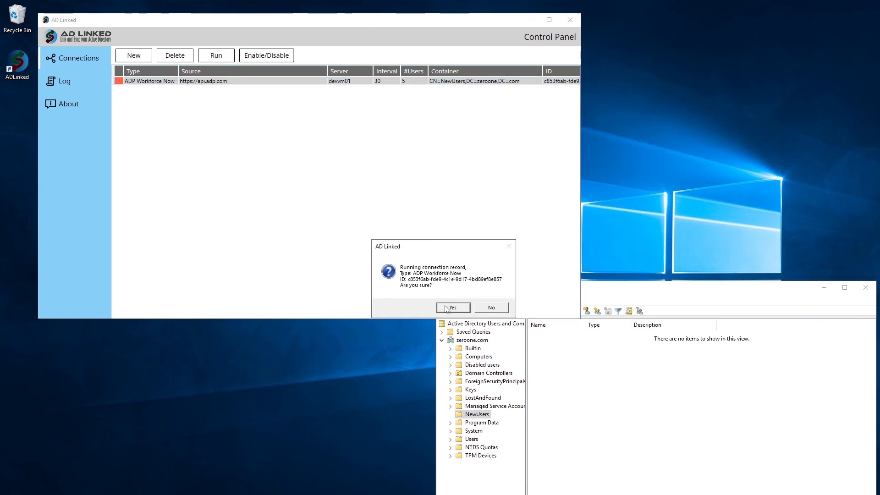
Step: Confirm the ADP Workforce Now run, acknowledge its success, and switch to Active Directory Users and Computers
left_click(447, 309)
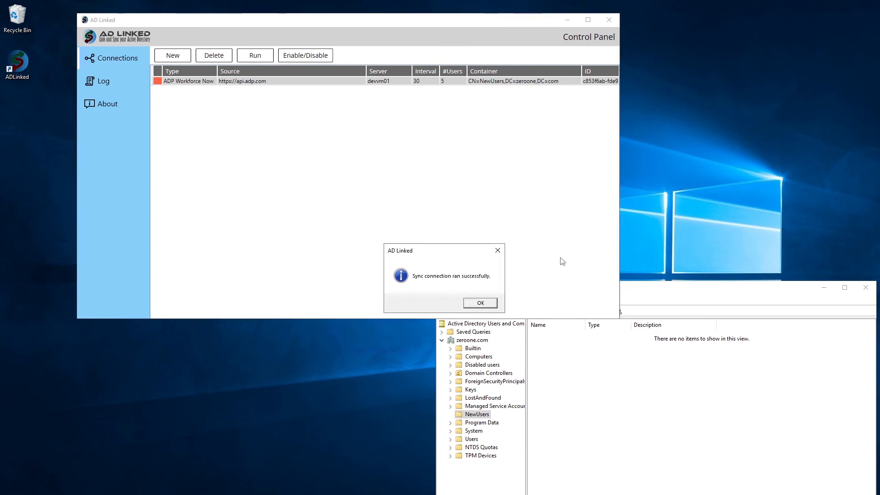
left_click(483, 305)
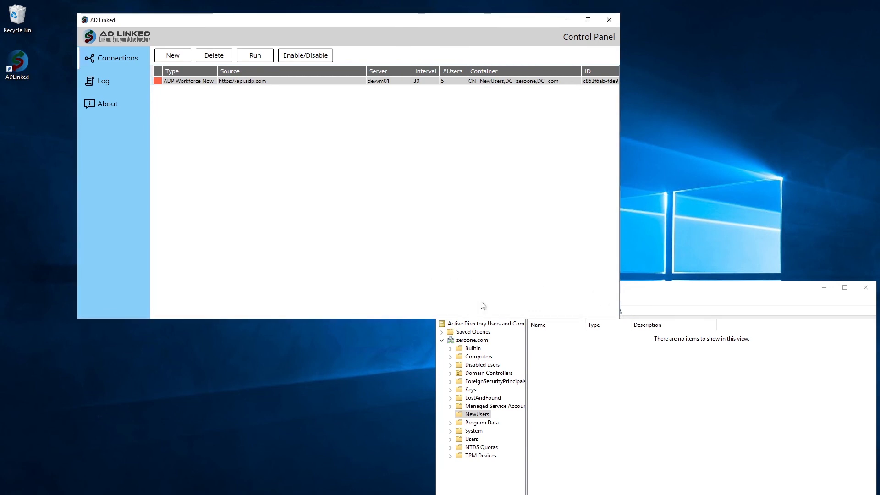
left_click(660, 291)
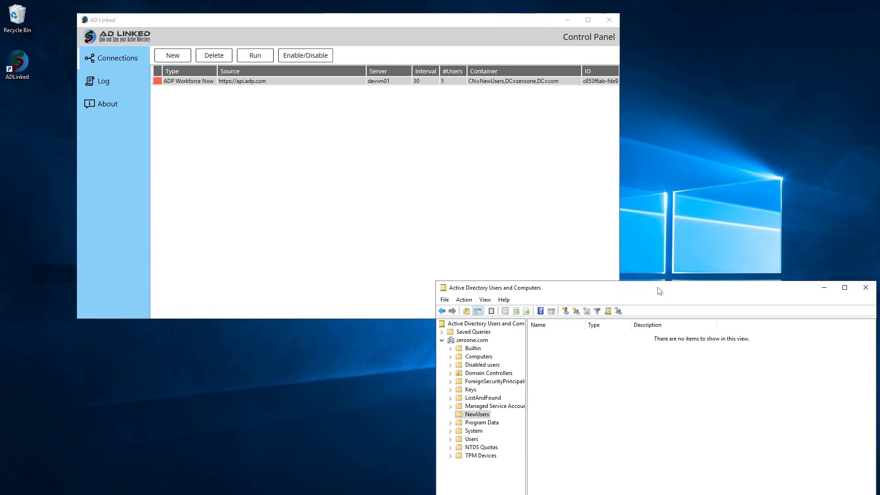
Step: Refresh NewUsers to reveal the five synced accounts, then review the AD Linked log and return to Connections
key("F5")
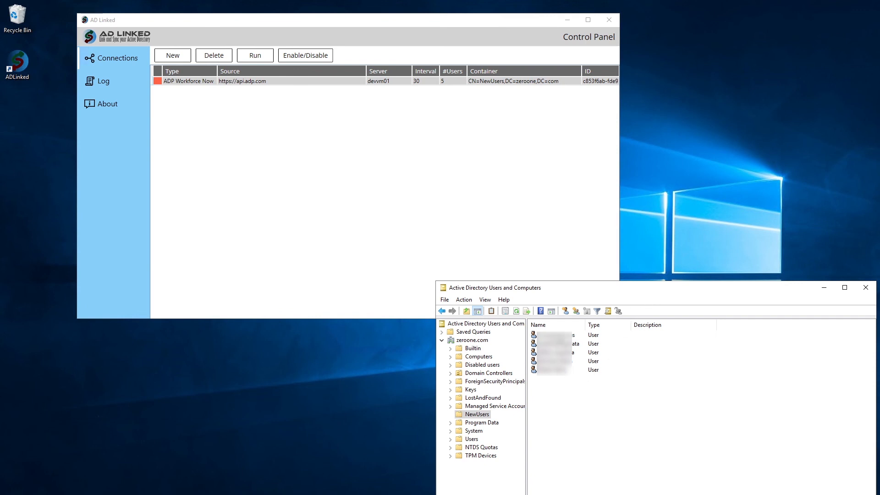
left_click(416, 189)
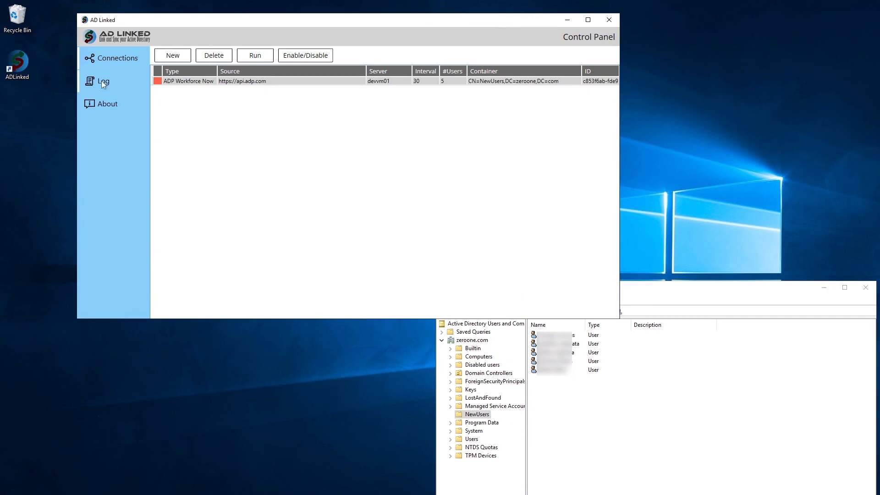
left_click(102, 82)
left_click(114, 59)
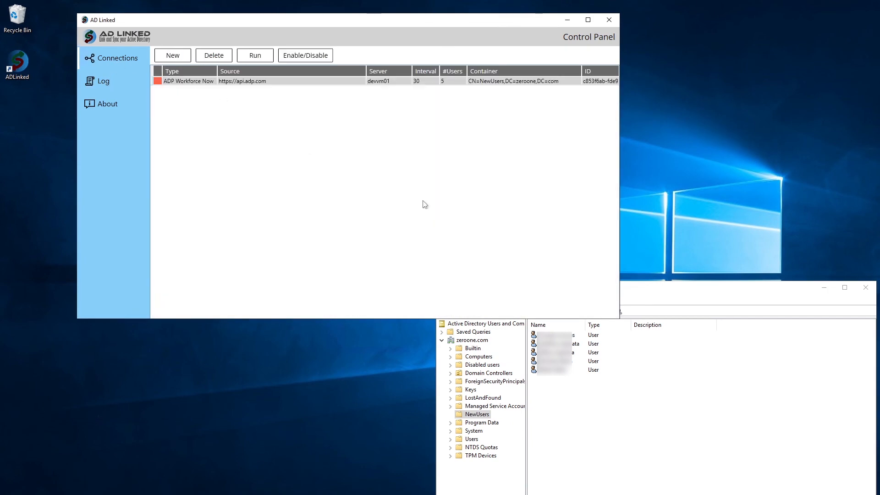